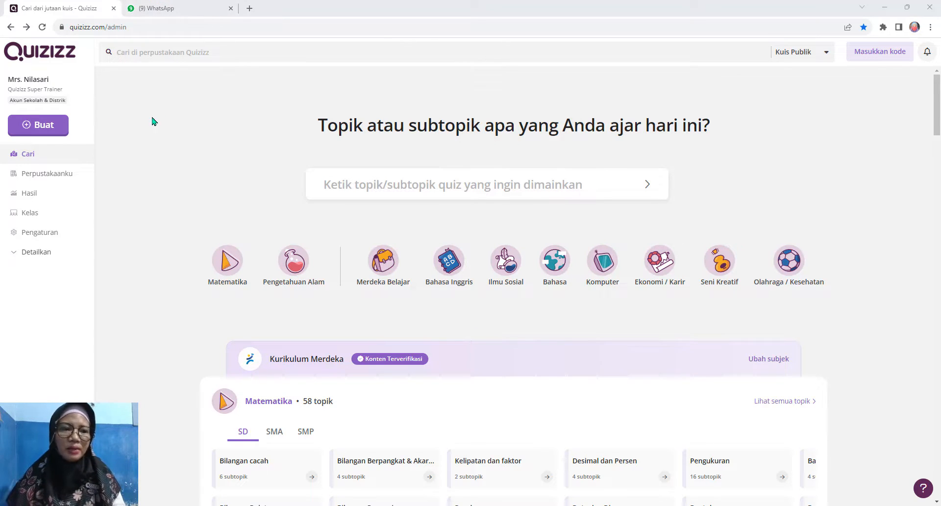
Start a new AI-generated quiz from text, using "Skala" as the subject, and request its questions
left_click(38, 126)
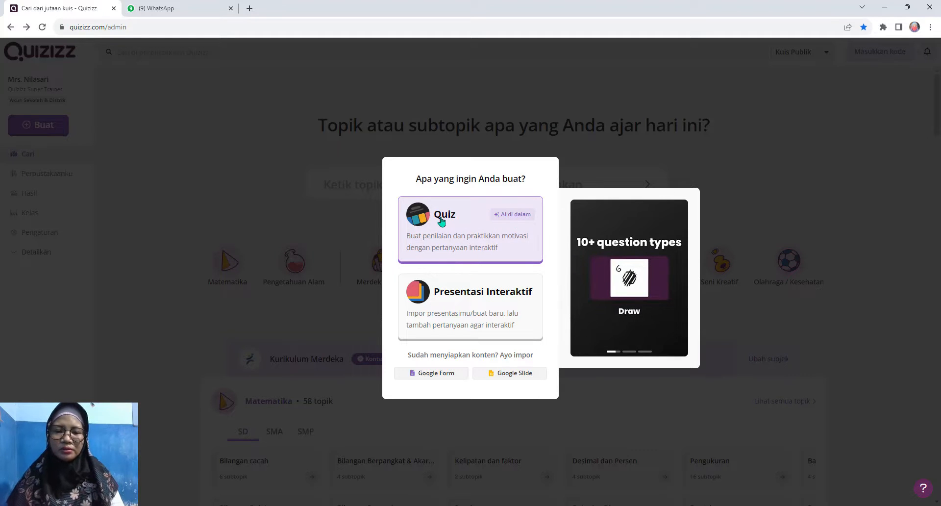
left_click(442, 222)
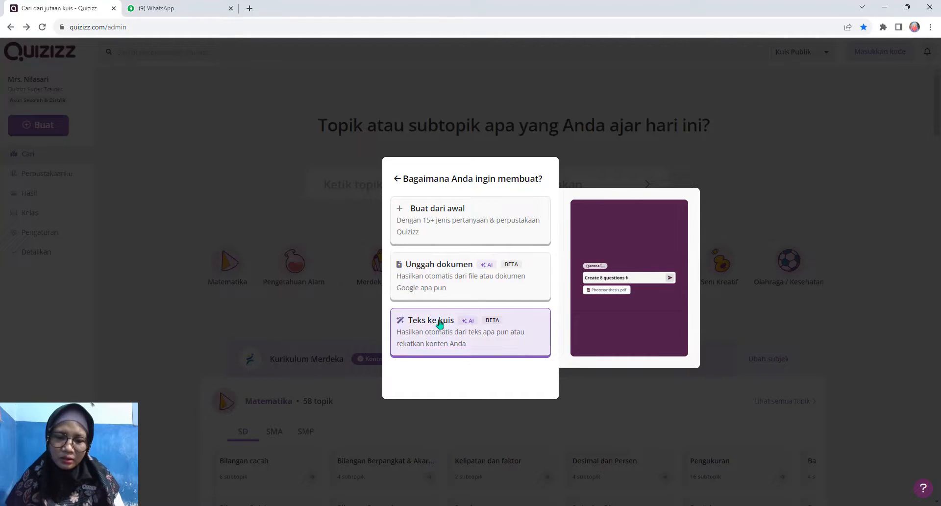
left_click(420, 337)
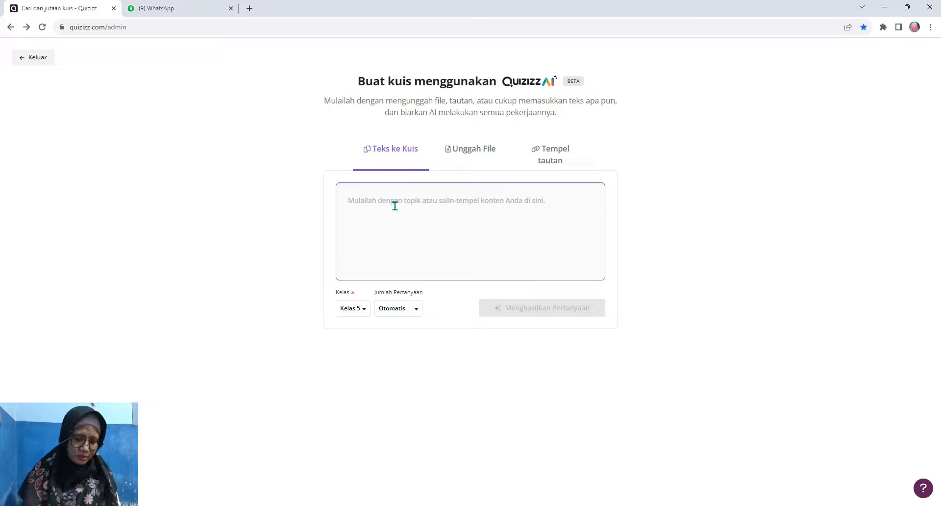
type("skala")
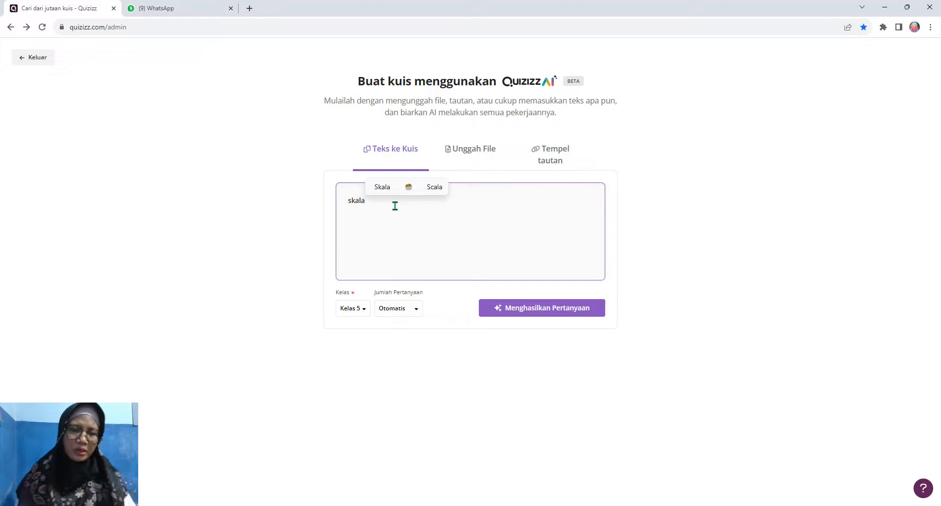
left_click(382, 186)
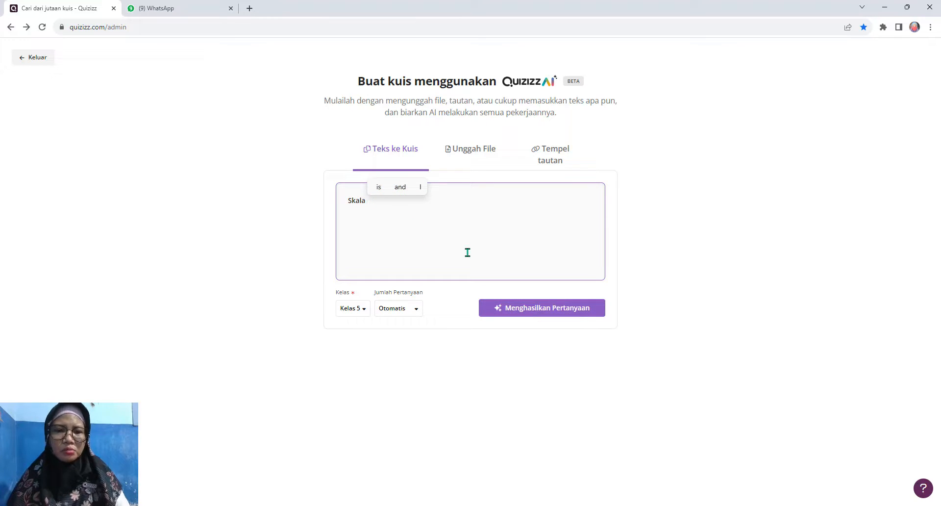
left_click(562, 314)
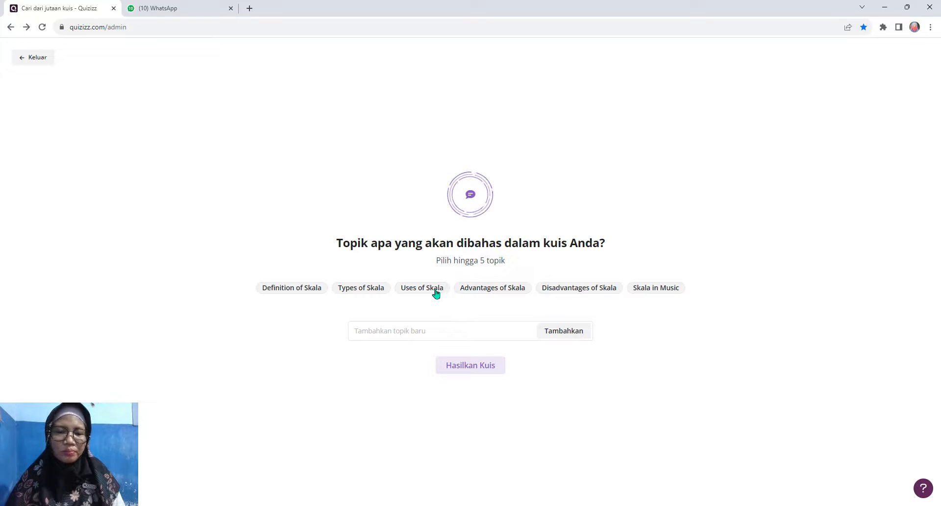
Generate the quiz on the suggested topic "Advantages of Skala" and look through its questions
left_click(500, 292)
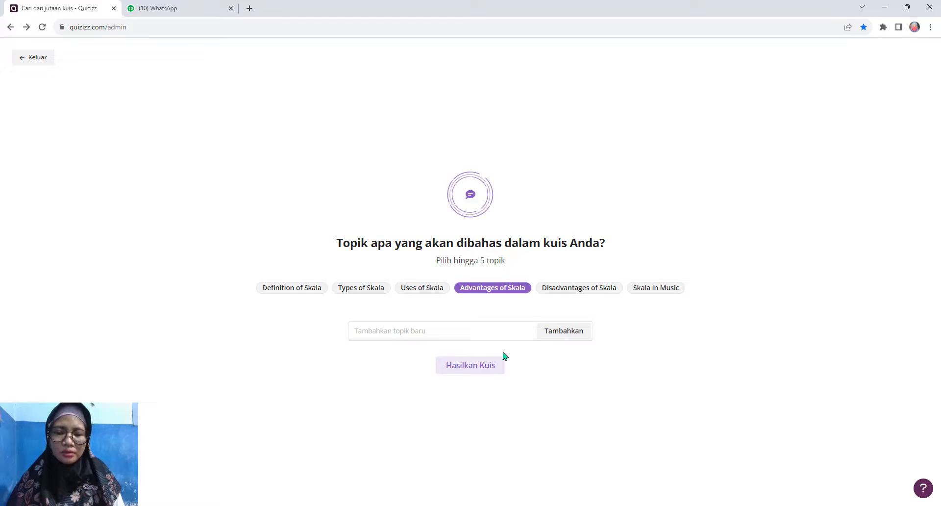
left_click(494, 365)
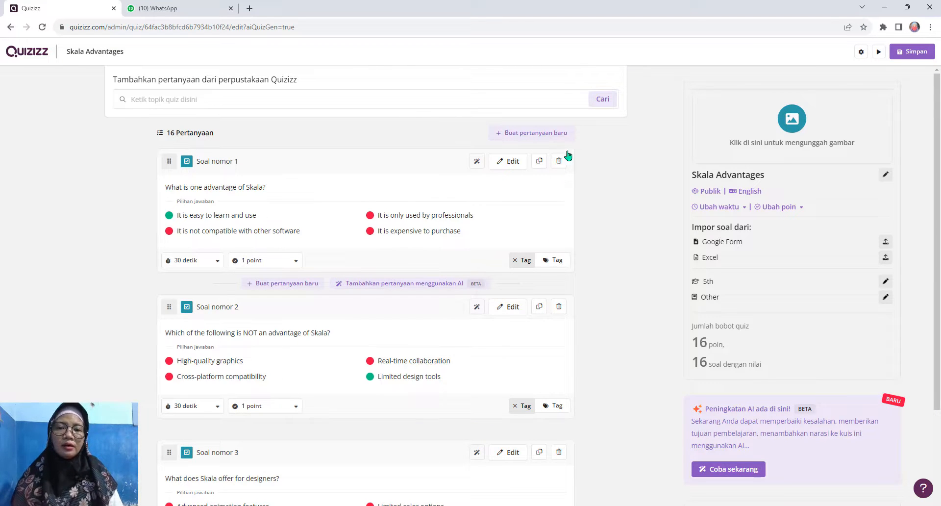
scroll(323, 180, "down", 1)
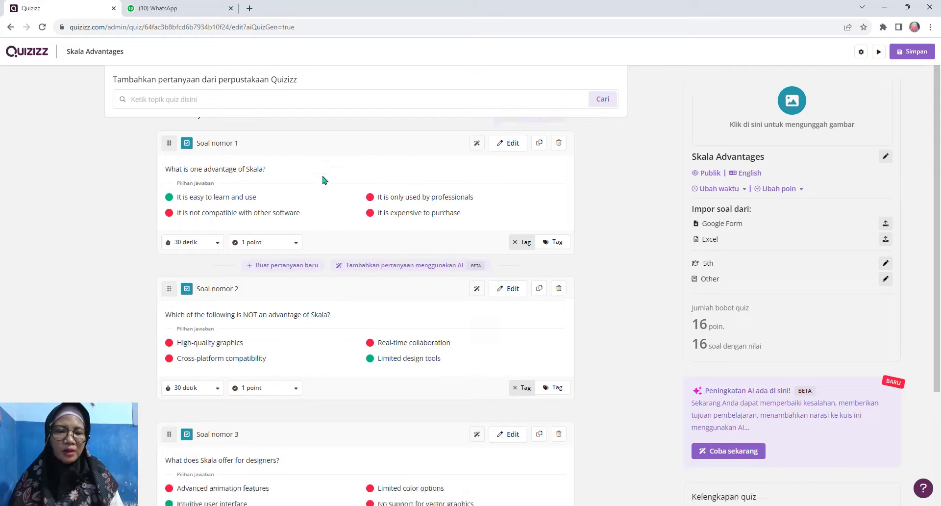
scroll(323, 180, "down", 5)
scroll(300, 207, "up", 5)
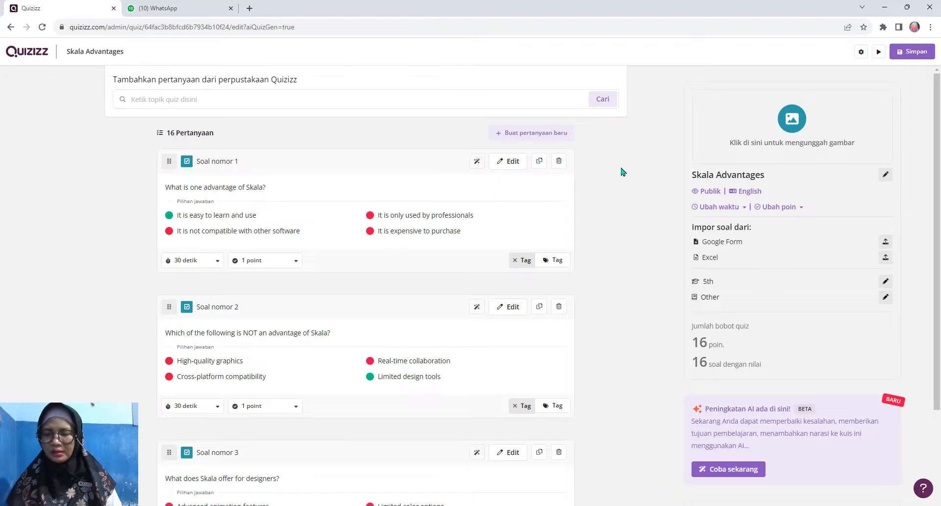
scroll(621, 172, "down", 5)
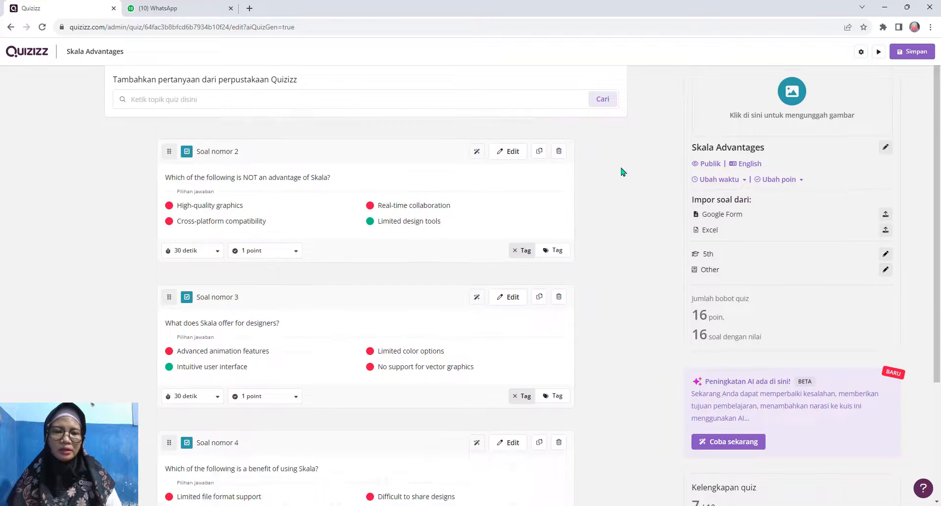
scroll(621, 171, "up", 5)
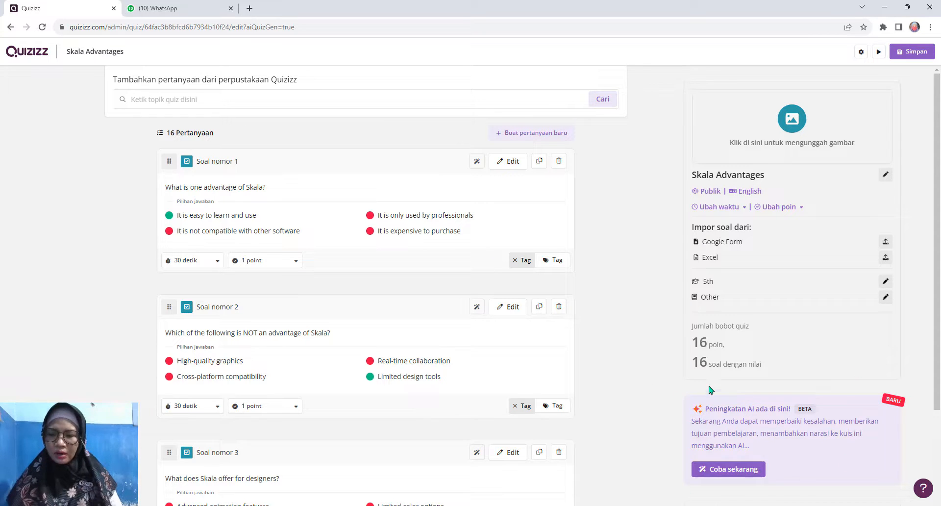
Apply the "Perbaiki Kesalahan" AI enhancement to the quiz and review the corrected questions
left_click(747, 469)
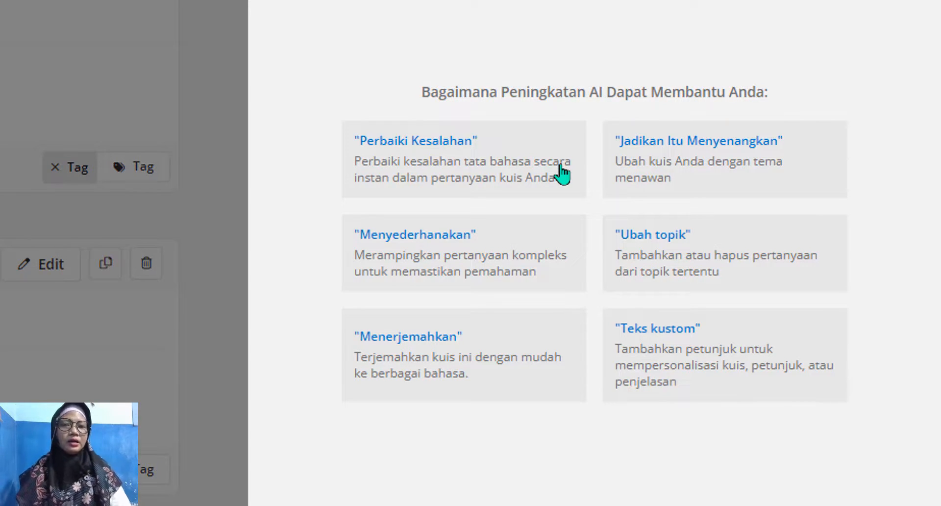
left_click(518, 169)
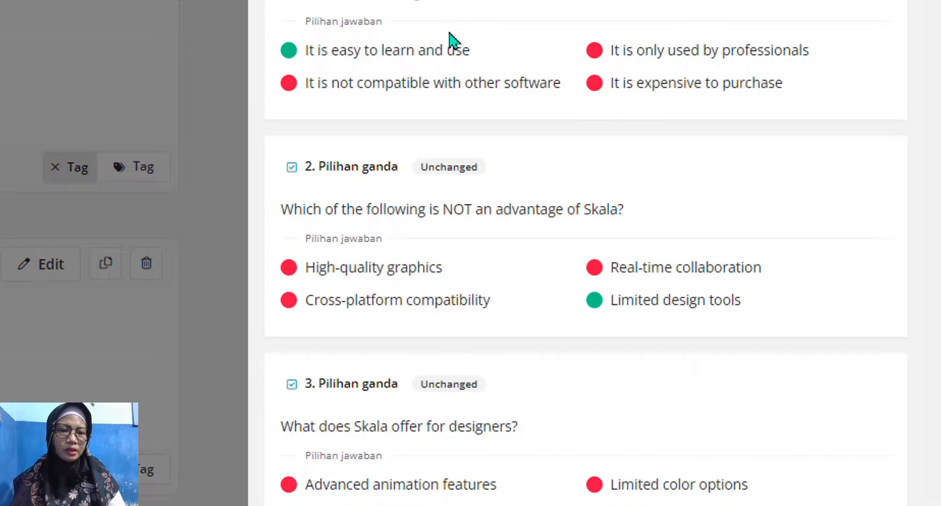
scroll(495, 46, "down", 5)
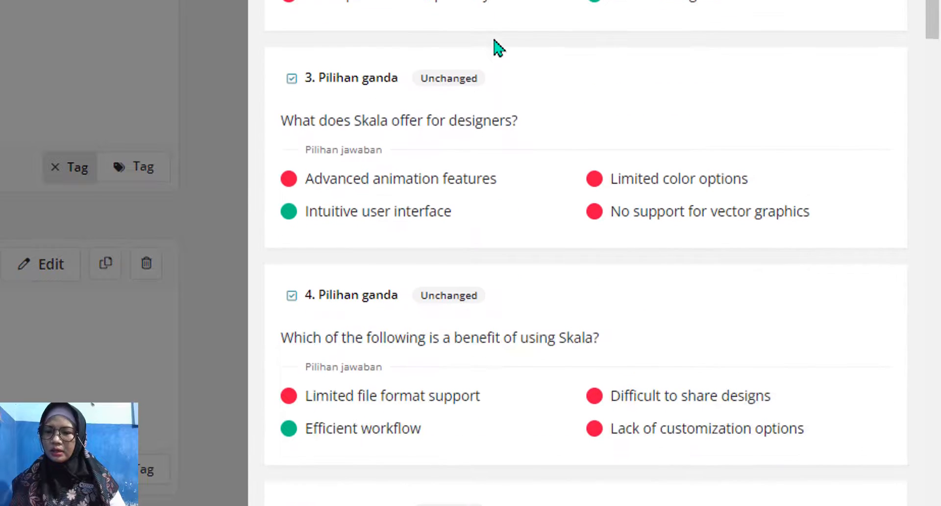
scroll(495, 47, "up", 5)
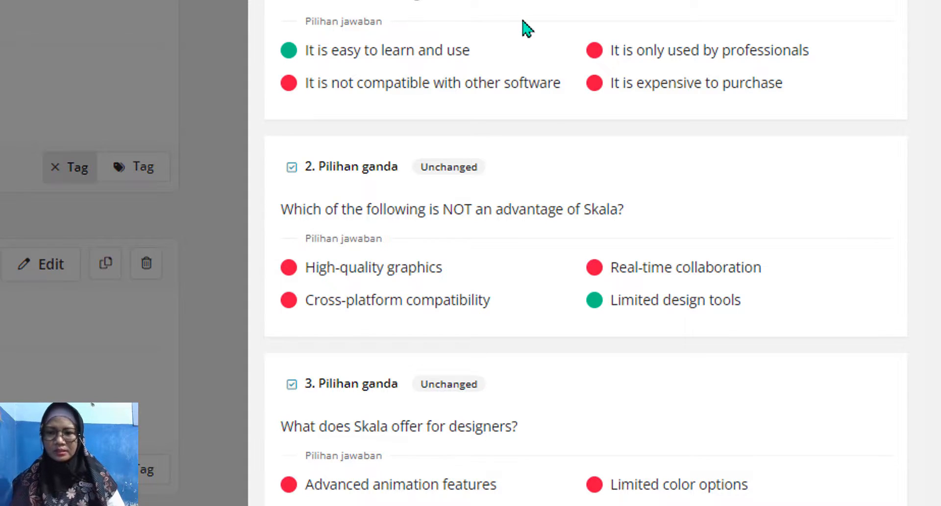
scroll(523, 28, "down", 4)
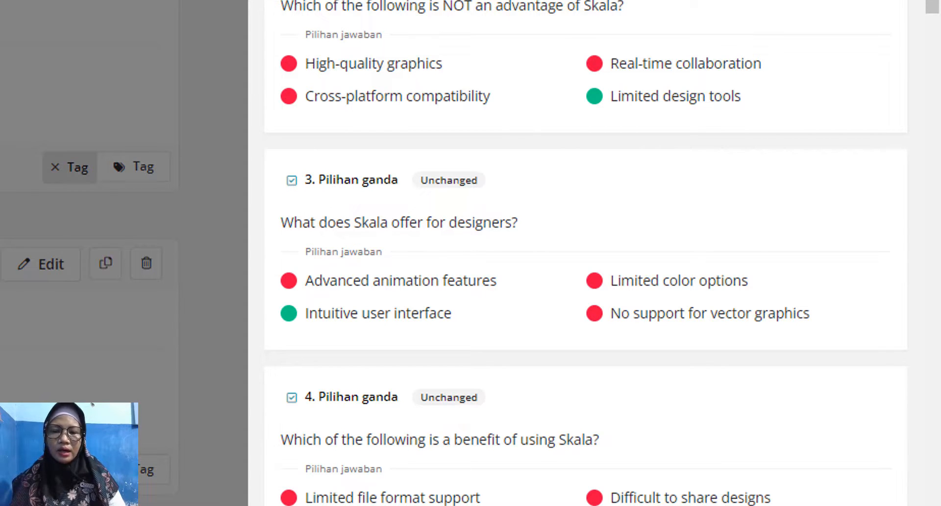
scroll(512, 12, "down", 20)
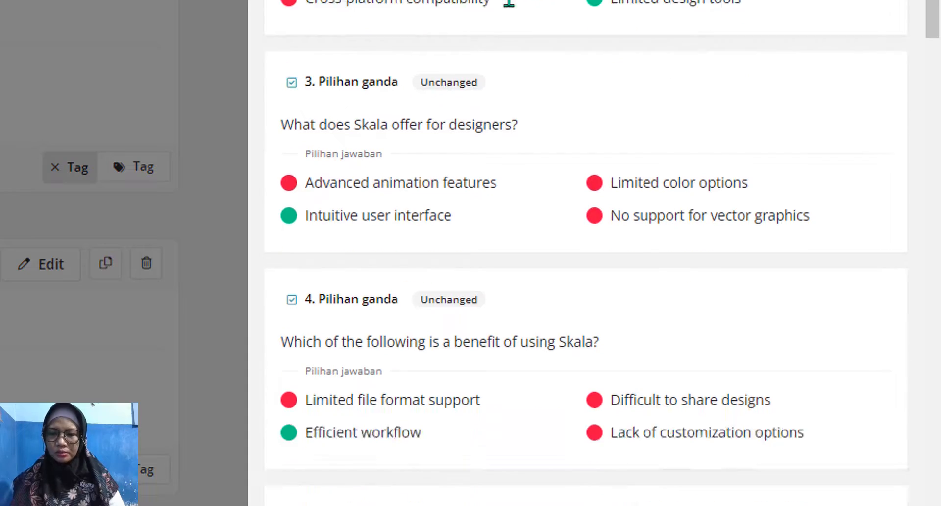
scroll(525, 59, "down", 20)
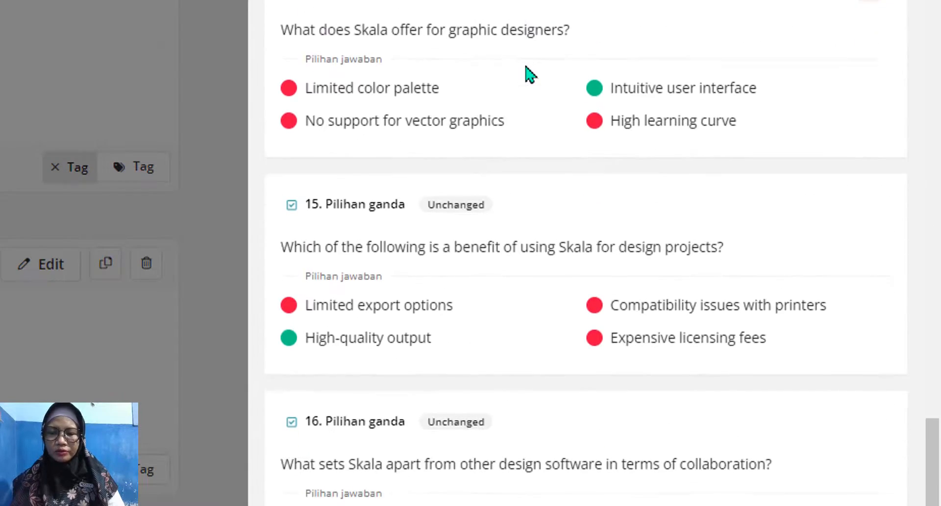
scroll(524, 61, "up", 15)
scroll(524, 61, "up", 20)
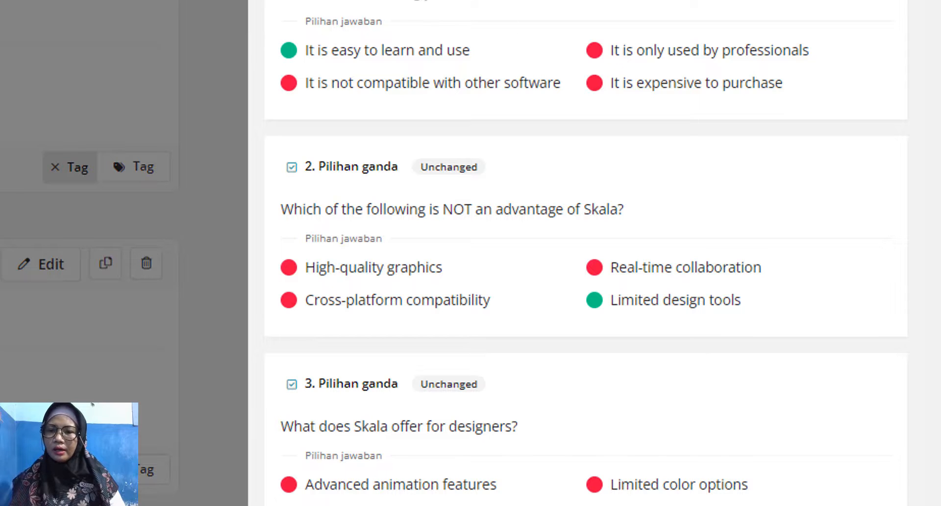
Discard the AI error-correction response, giving "Lainnya" as the feedback reason
left_click(495, 19)
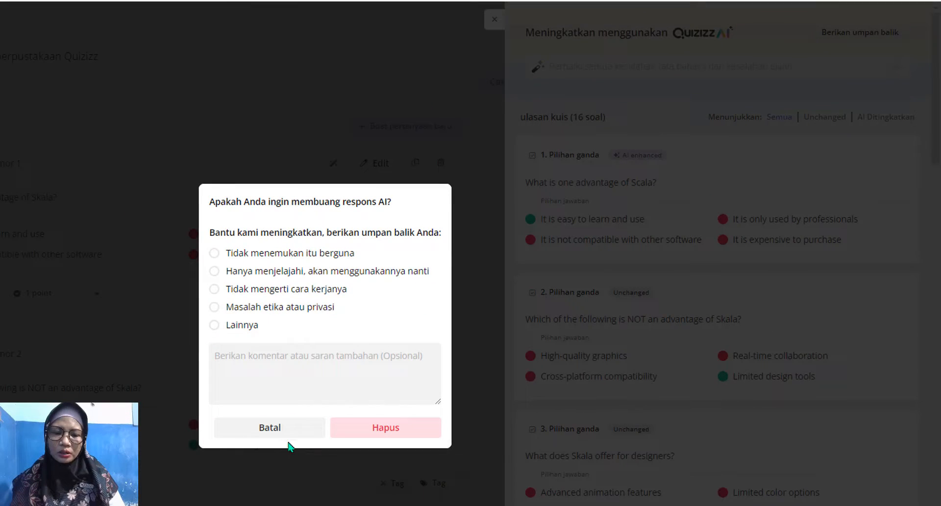
left_click(290, 434)
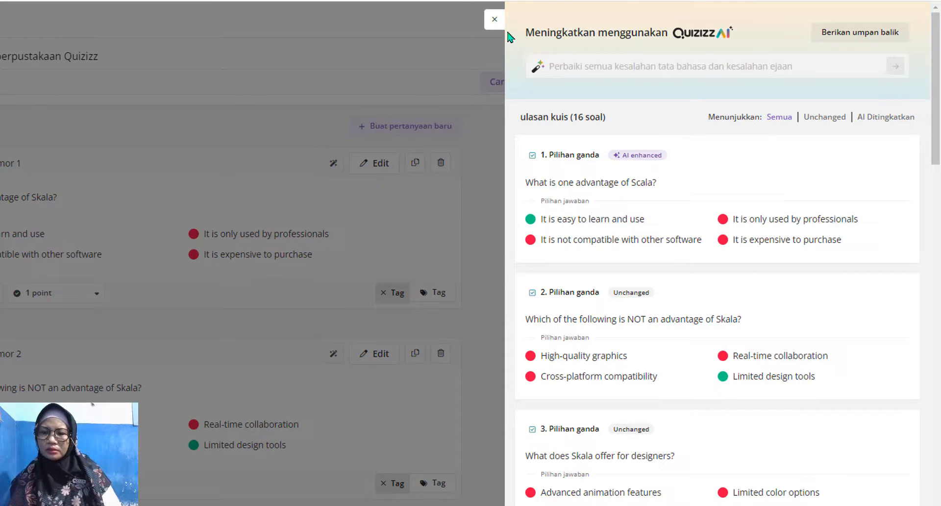
mouse_move(710, 192)
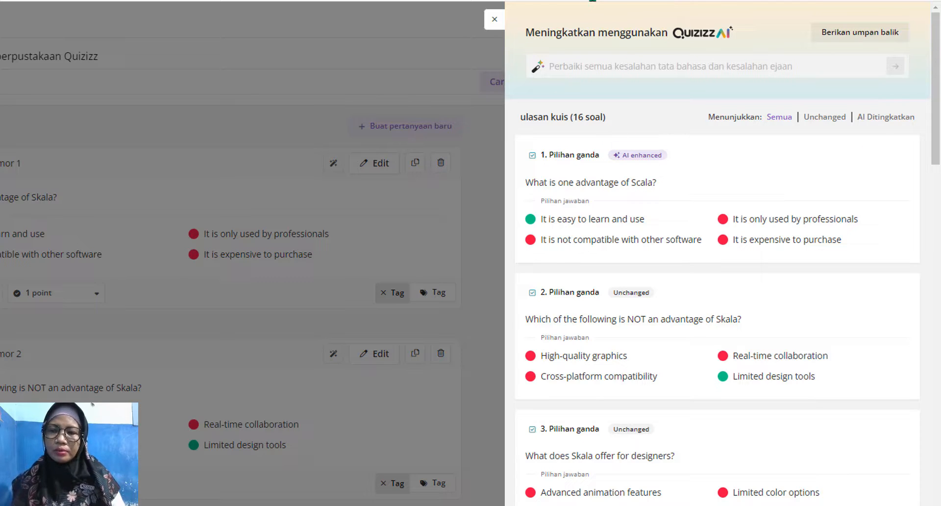
left_click(494, 19)
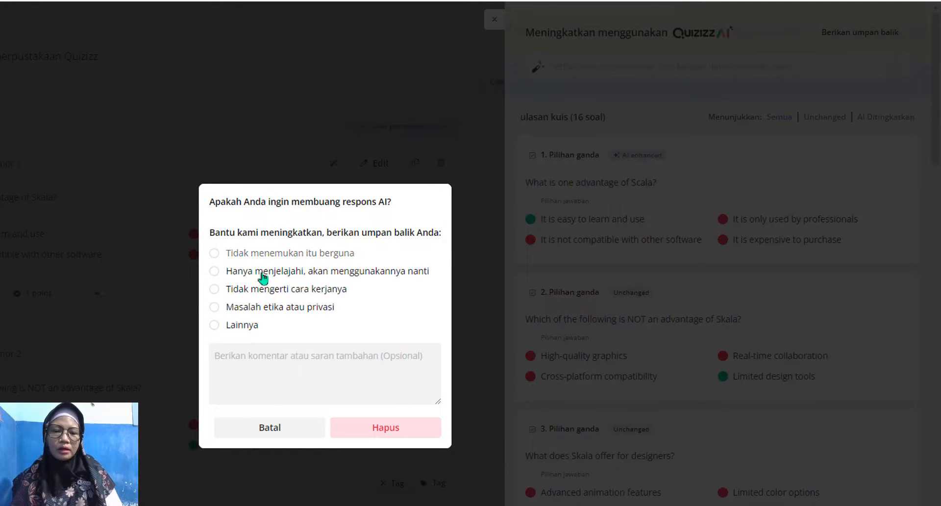
left_click(216, 325)
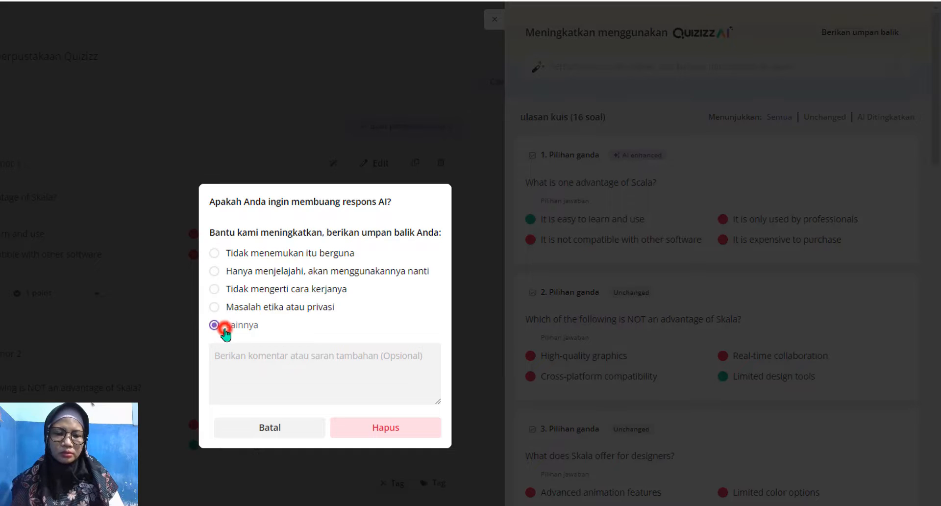
left_click(365, 427)
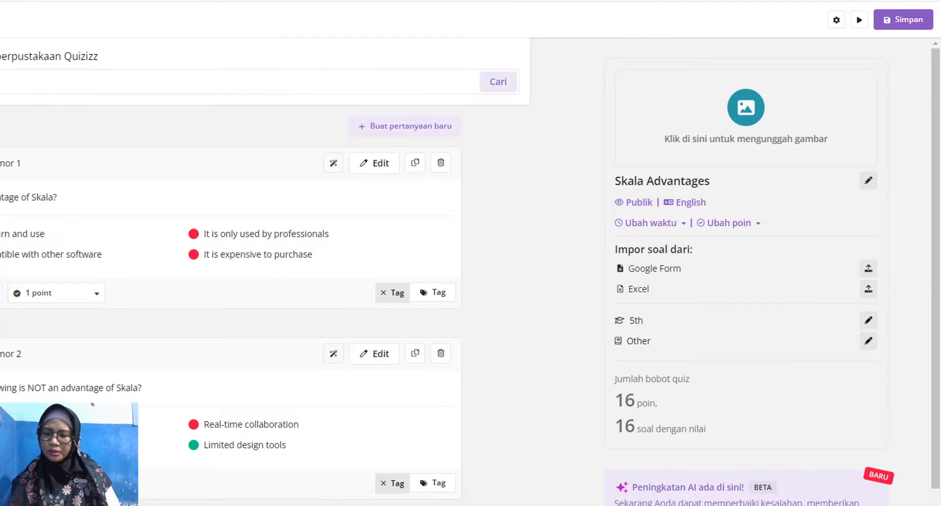
Apply the "Menyederhanakan" AI enhancement to the quiz and look over the simplified questions
left_click(740, 500)
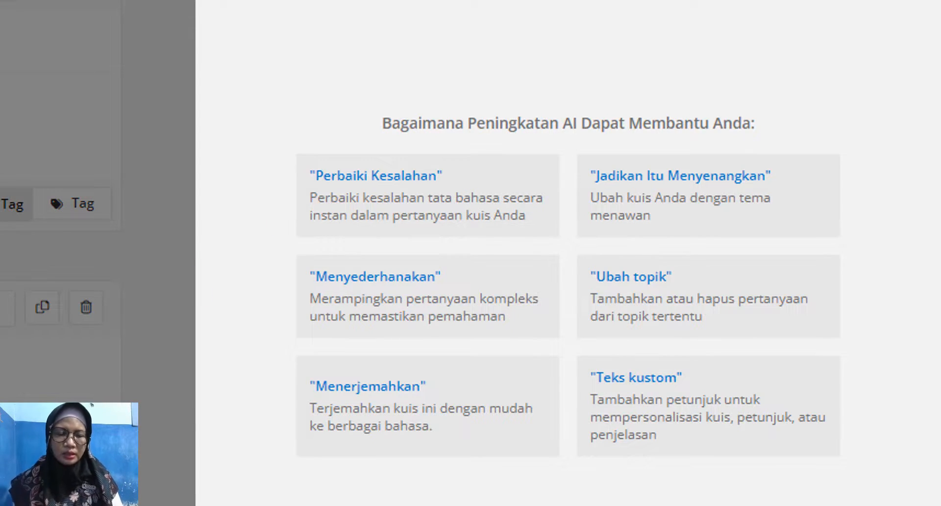
left_click(445, 310)
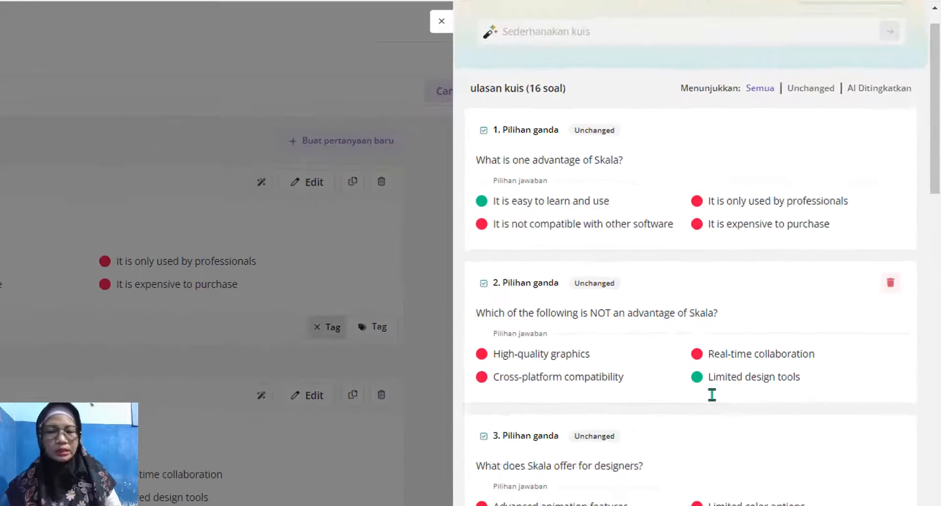
scroll(670, 364, "down", 5)
scroll(670, 364, "up", 5)
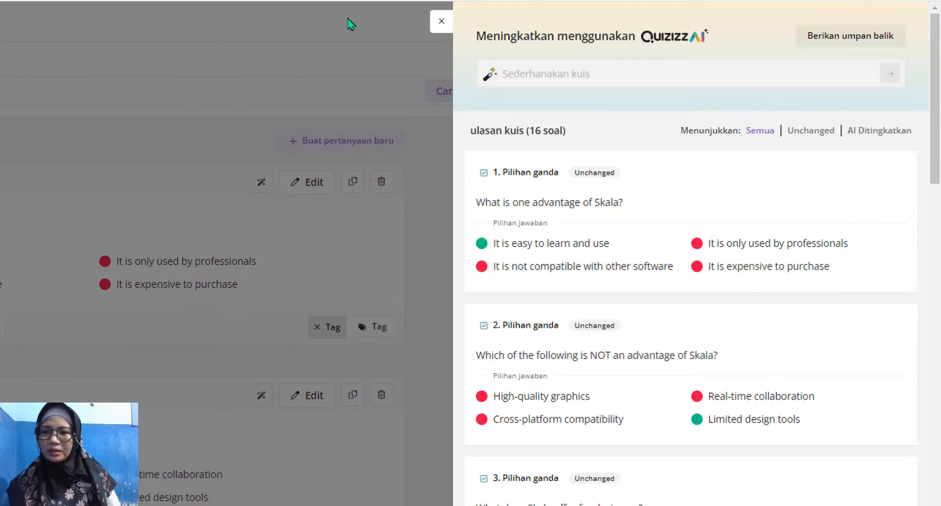
Discard the AI simplification response with "Lainnya" as the feedback reason
left_click(441, 24)
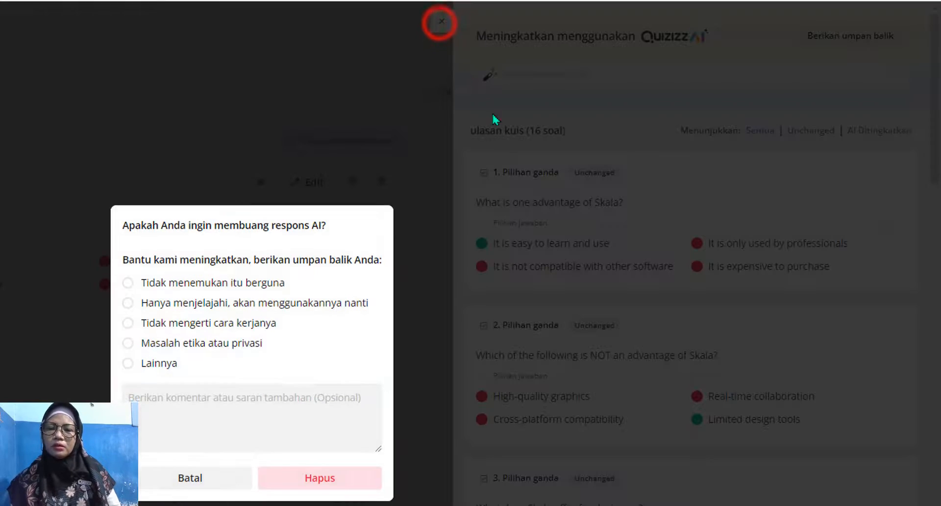
left_click(128, 363)
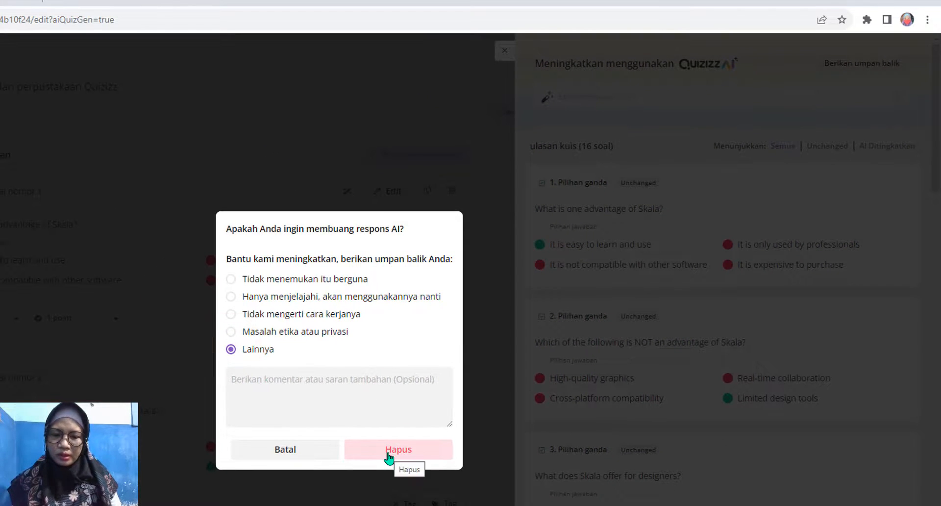
left_click(388, 452)
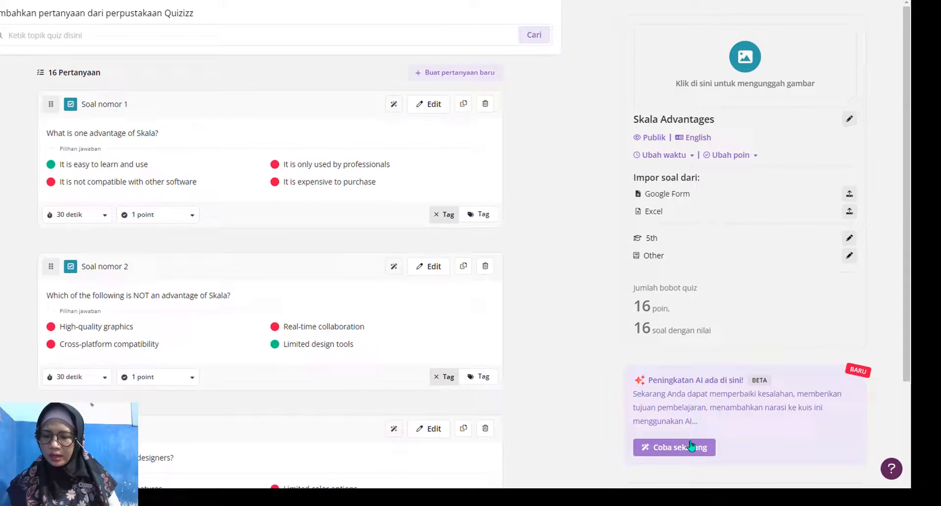
Use the "Menerjemahkan" AI enhancement with the prompt "Terjemahkan ini ke bahasa indonesia" to translate the quiz
left_click(691, 446)
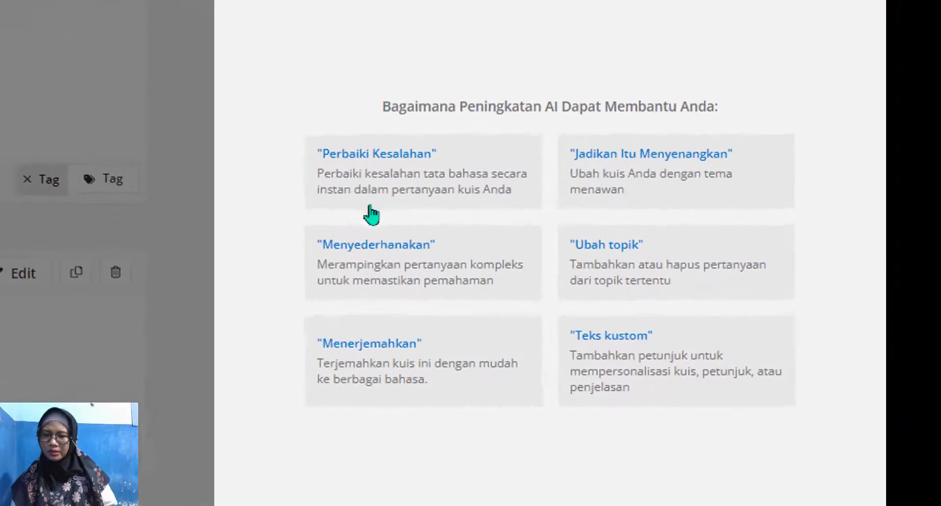
left_click(449, 363)
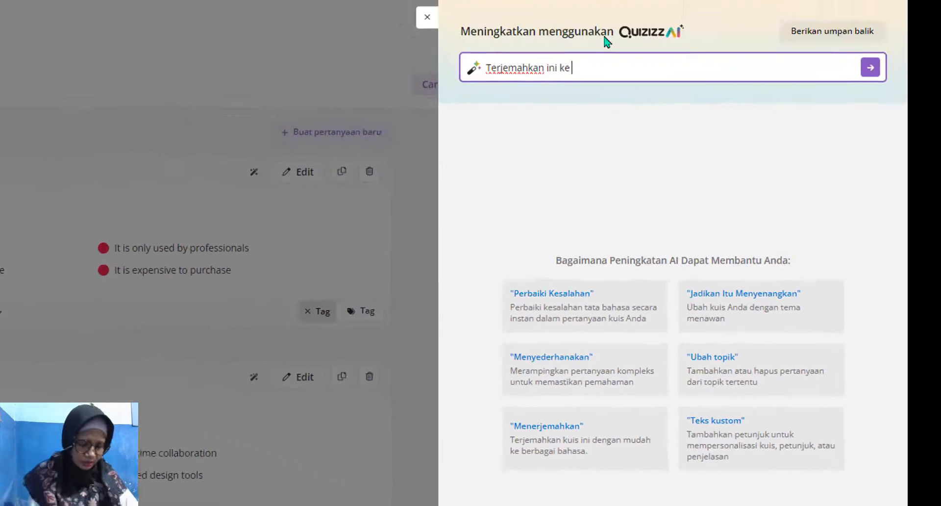
type("bah")
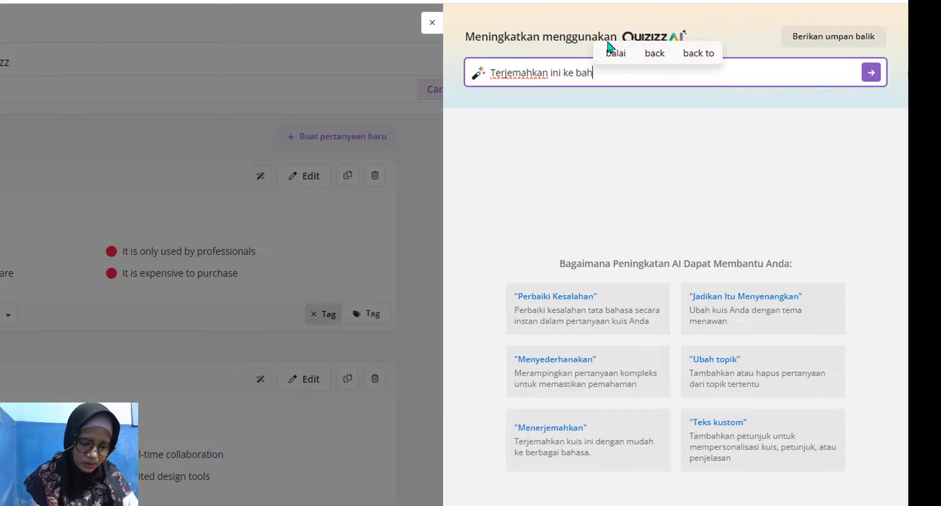
type("asa indo")
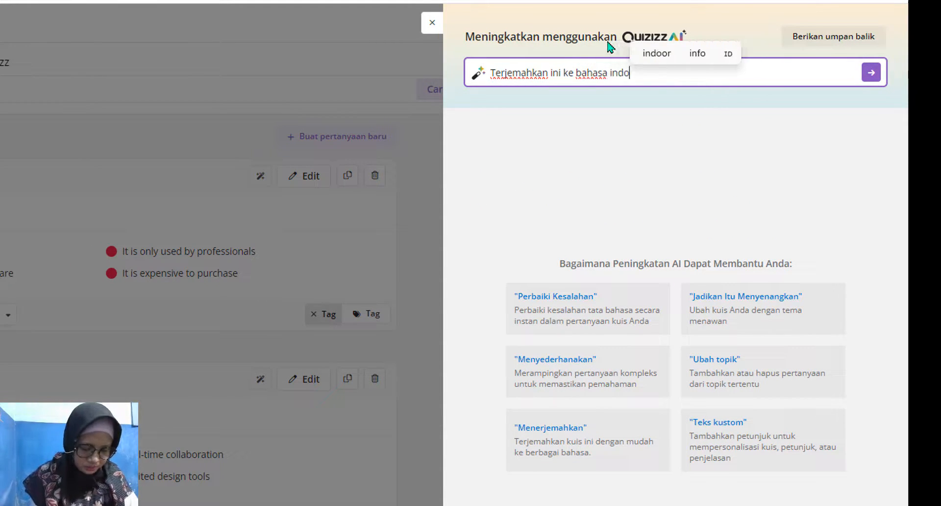
type("nesia")
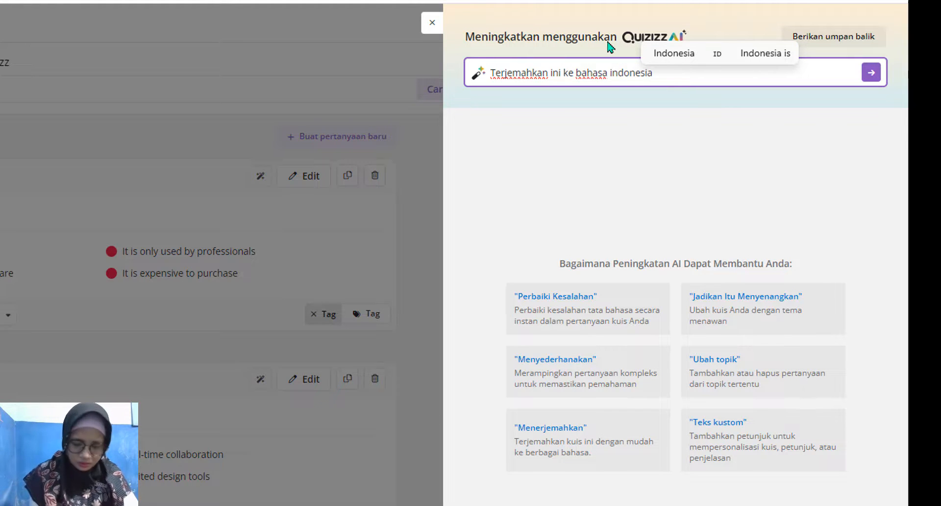
key("Return")
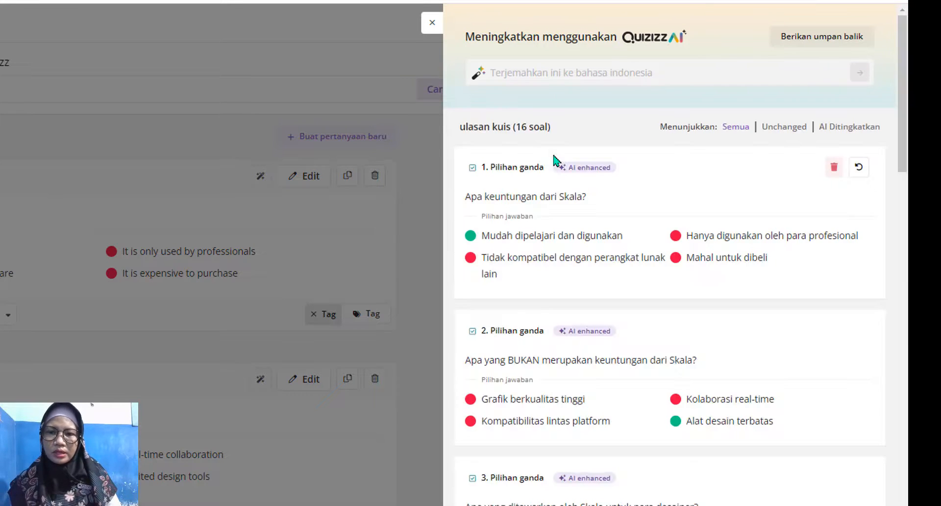
Look over the Indonesian translation of the questions and accept it into the quiz
scroll(574, 236, "down", 3)
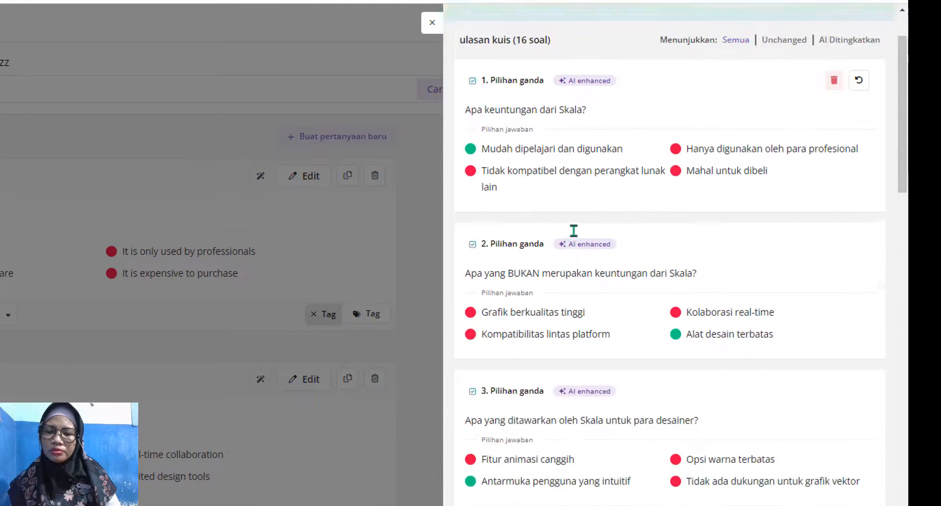
scroll(573, 230, "down", 6)
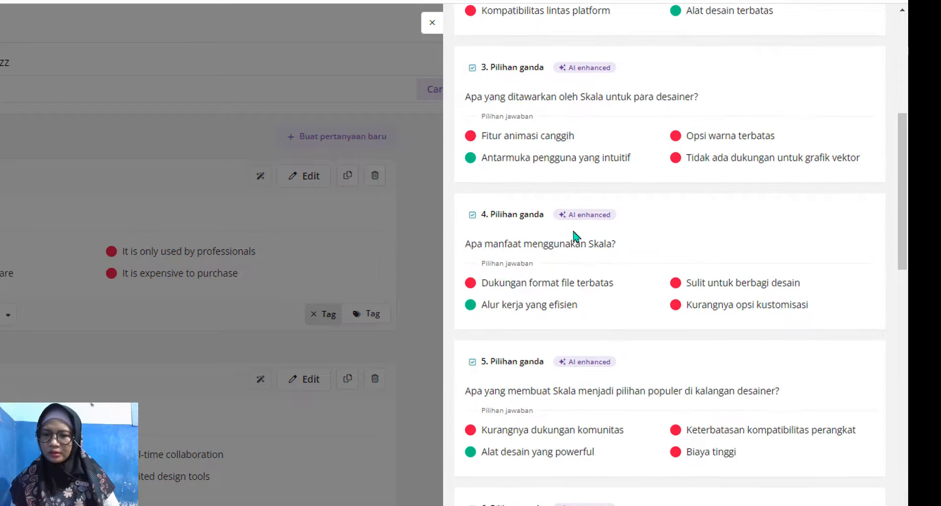
scroll(573, 235, "up", 5)
scroll(573, 236, "up", 4)
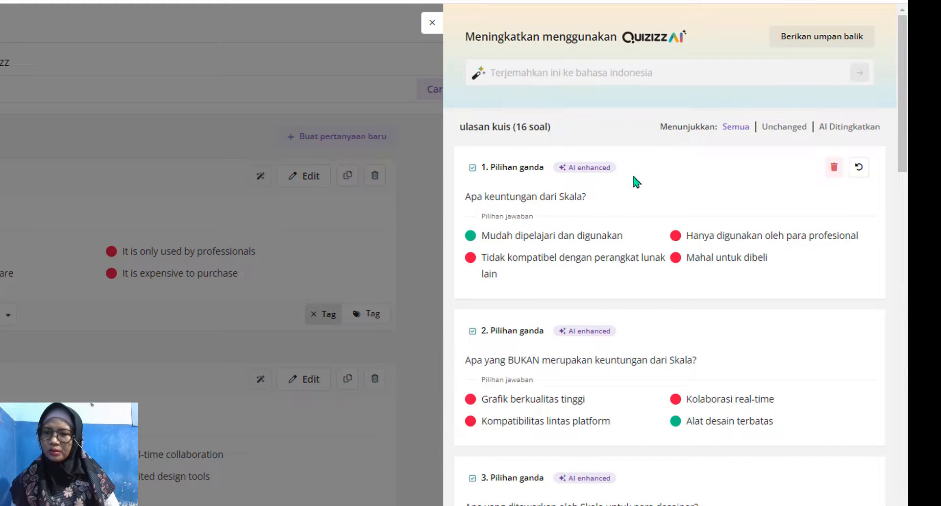
double_click(663, 81)
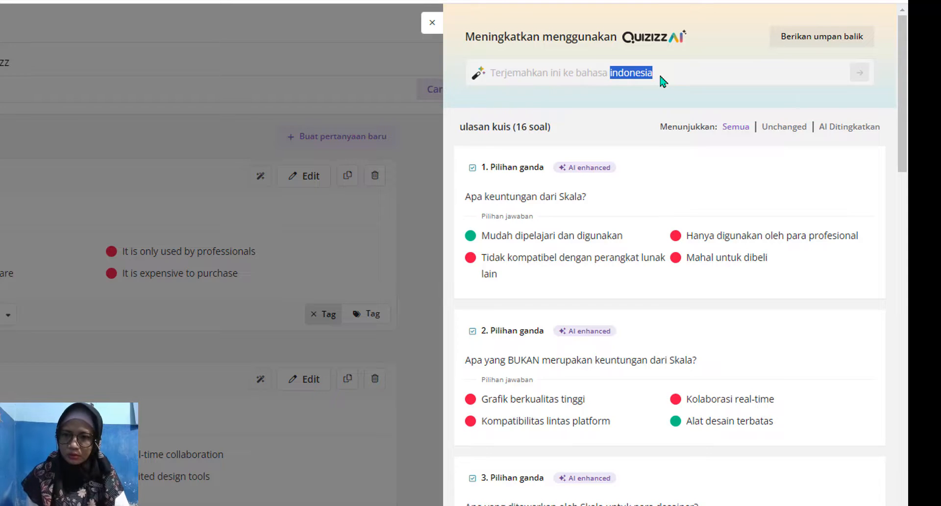
left_click(660, 76)
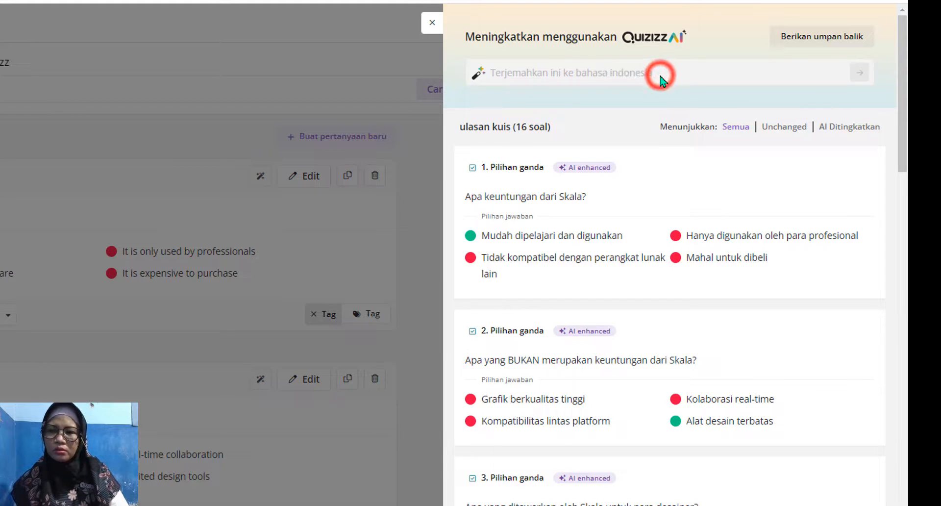
left_click(608, 70)
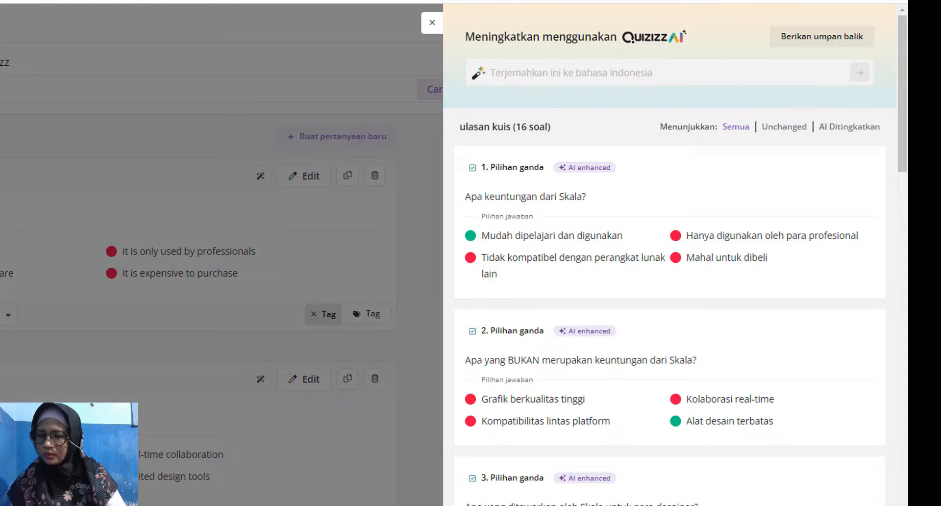
mouse_move(845, 421)
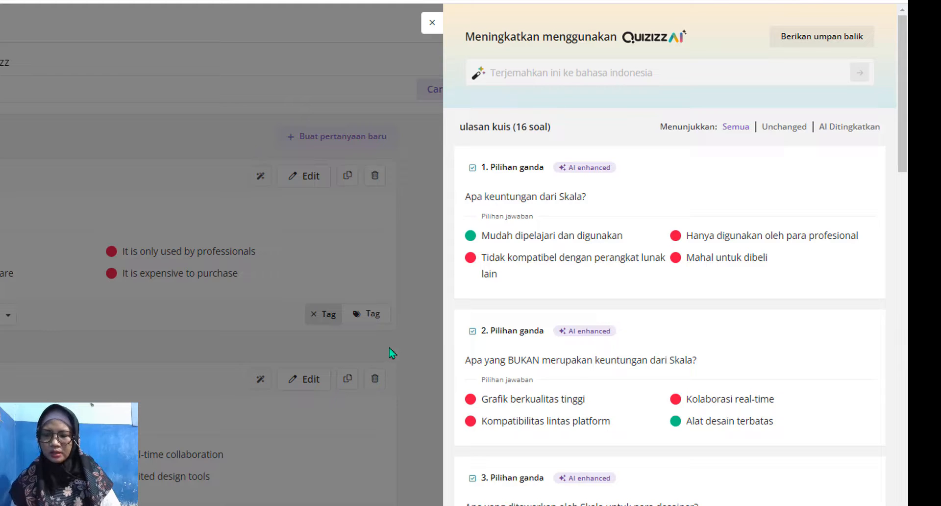
left_click(402, 324)
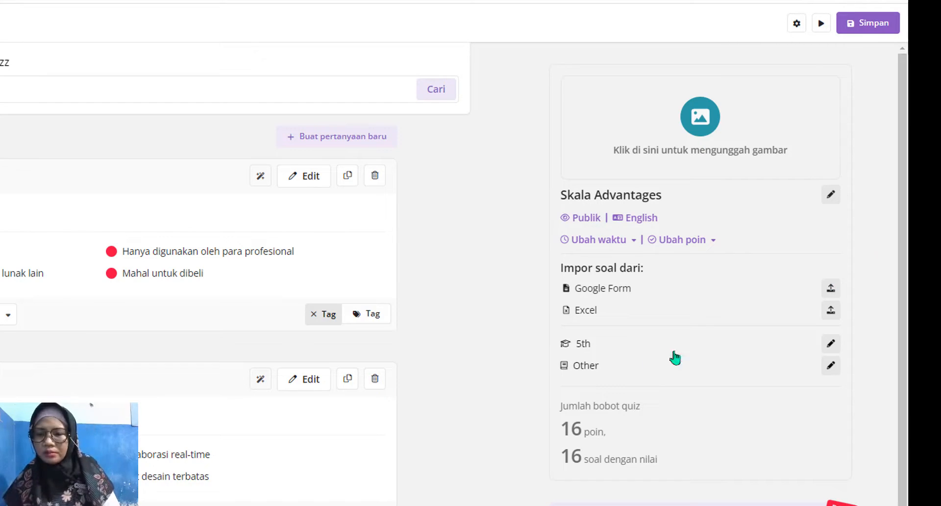
Run the "Menerjemahkan" AI enhancement with the prompt "Terjemahkan ini ke bahasa jawa" and review the Javanese questions
left_click(740, 463)
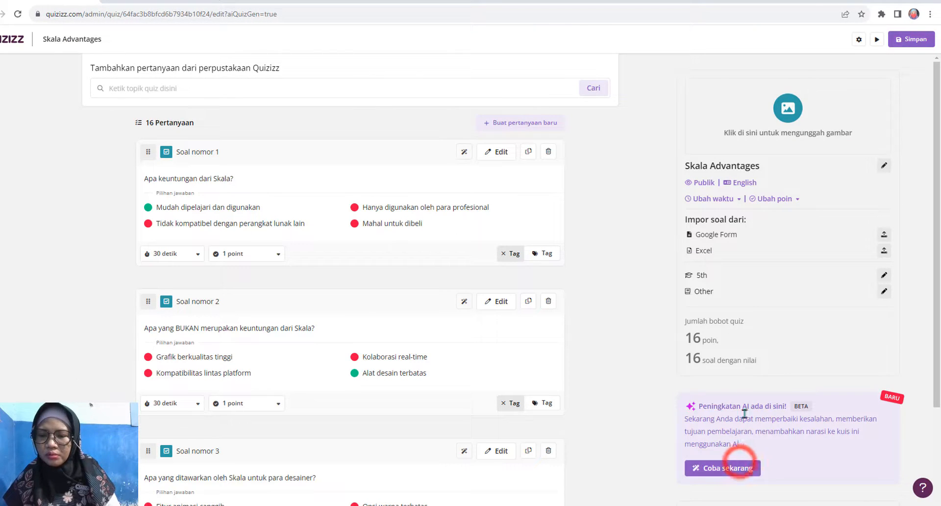
left_click(739, 468)
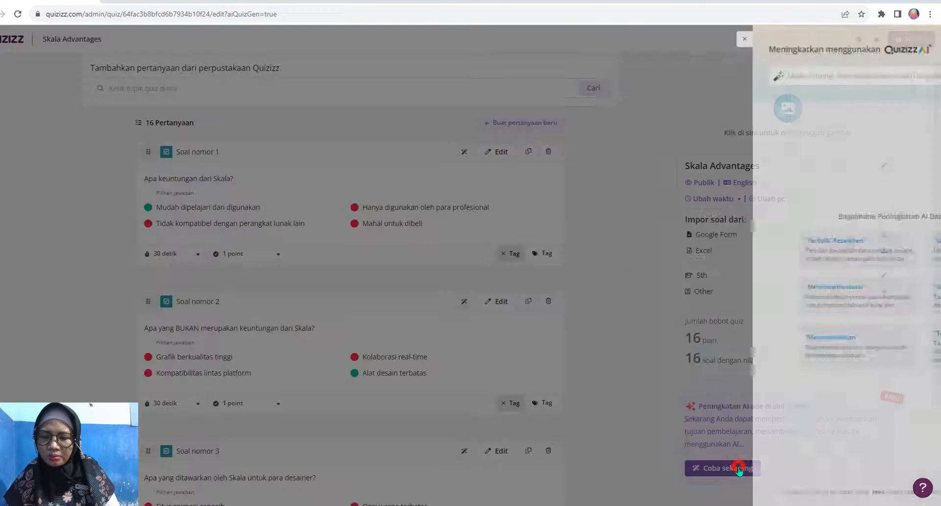
left_click(704, 354)
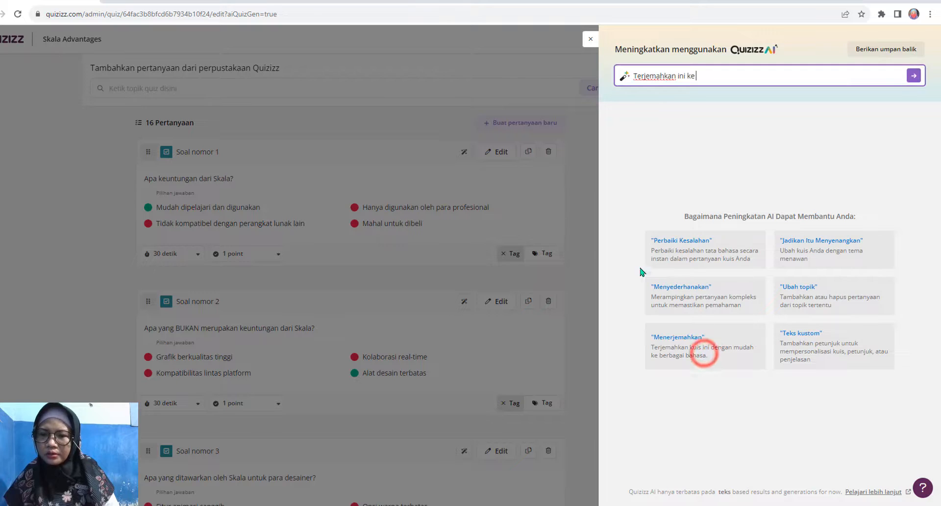
type("b")
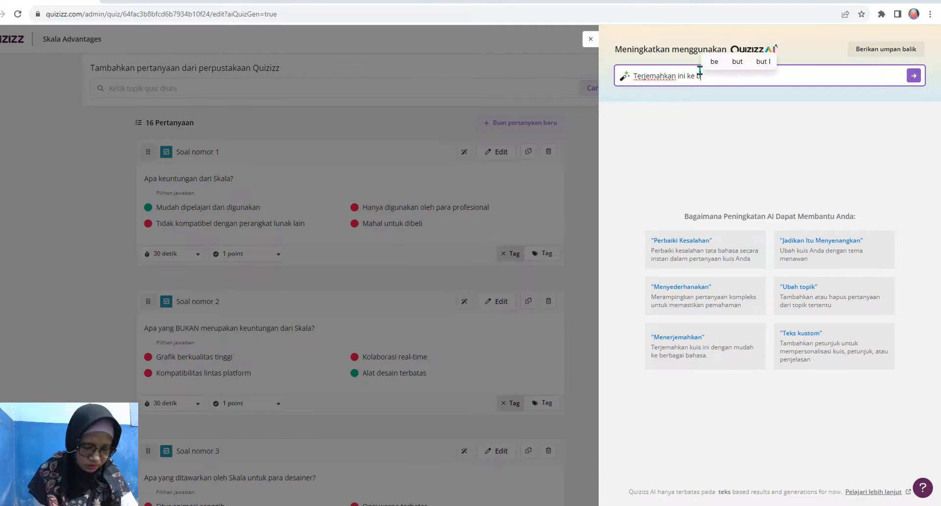
type("ahasa jawa")
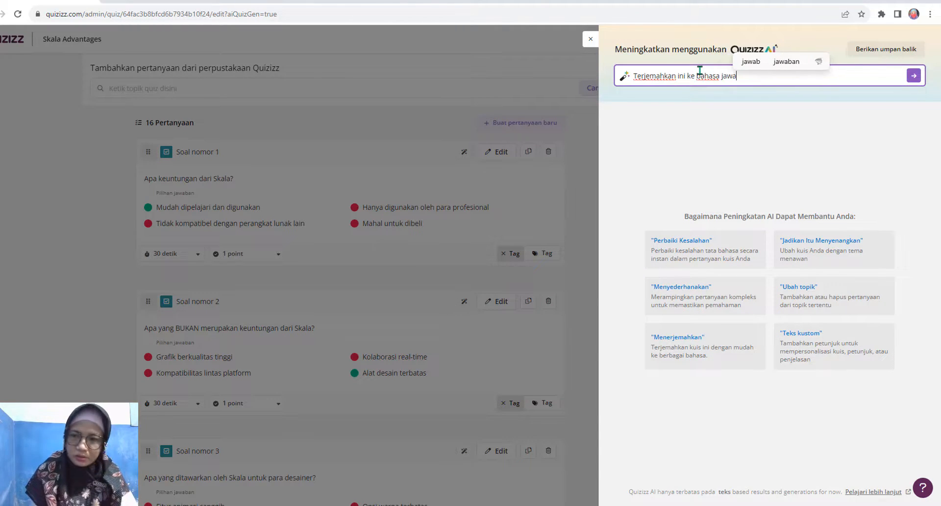
key("Return")
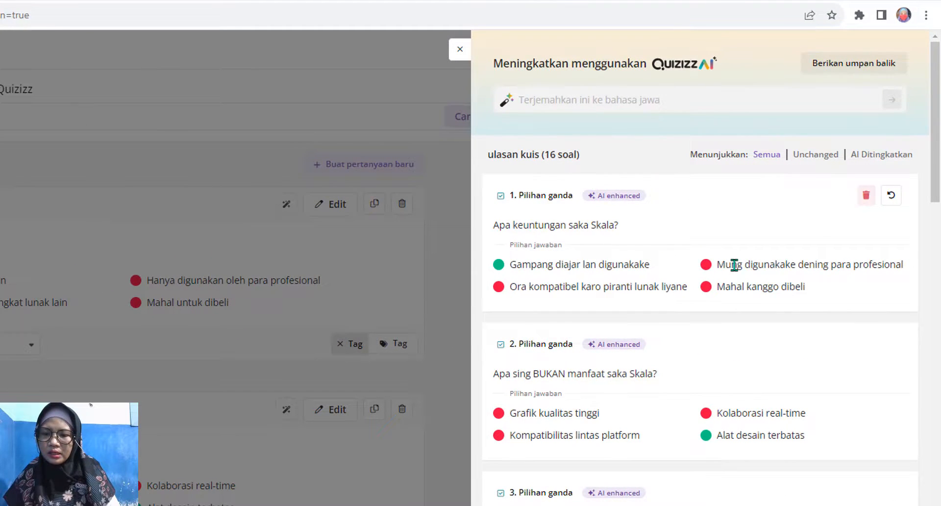
scroll(734, 265, "down", 1)
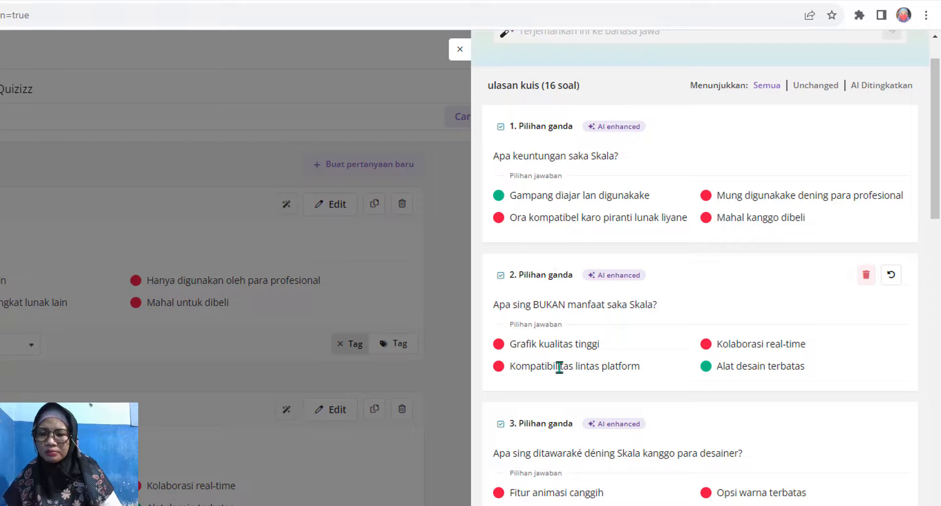
scroll(776, 270, "down", 5)
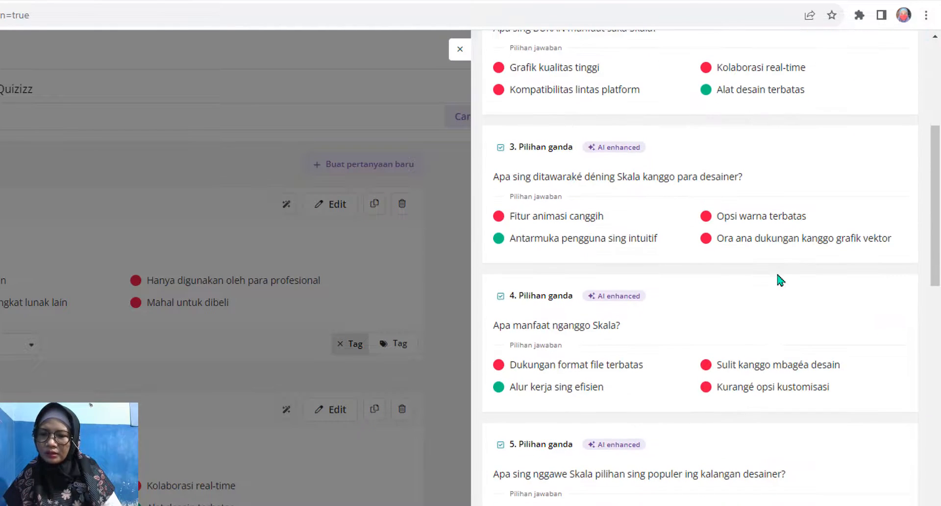
scroll(779, 280, "down", 20)
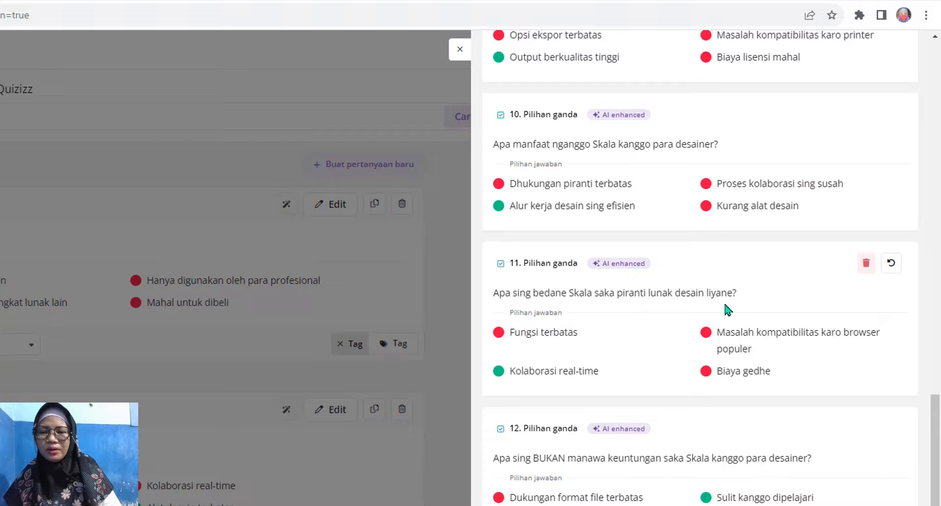
scroll(723, 290, "up", 20)
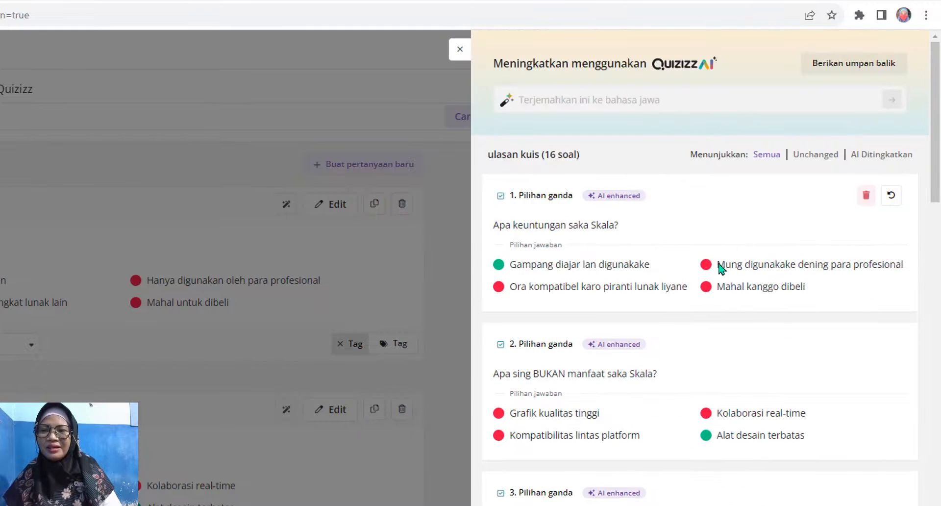
Discard the Javanese AI translation, choosing "Lainnya" as the feedback reason
left_click(454, 56)
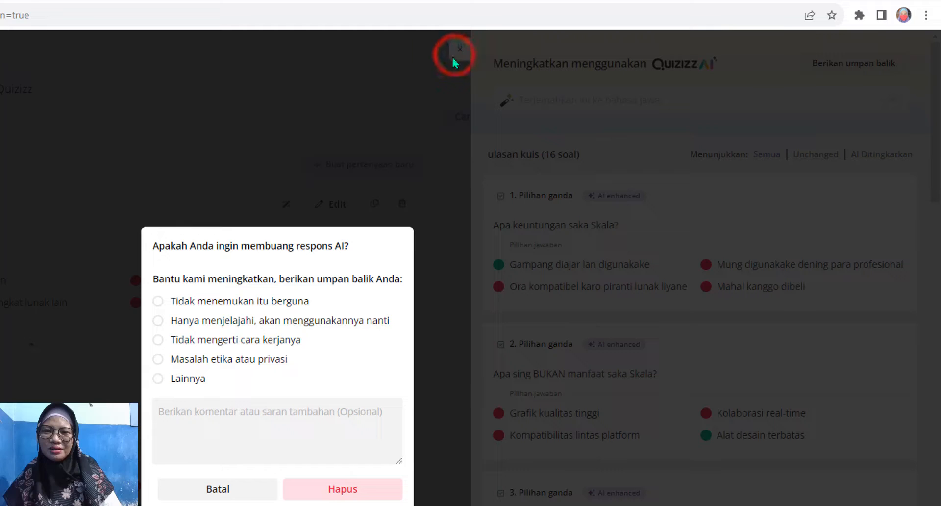
left_click(190, 379)
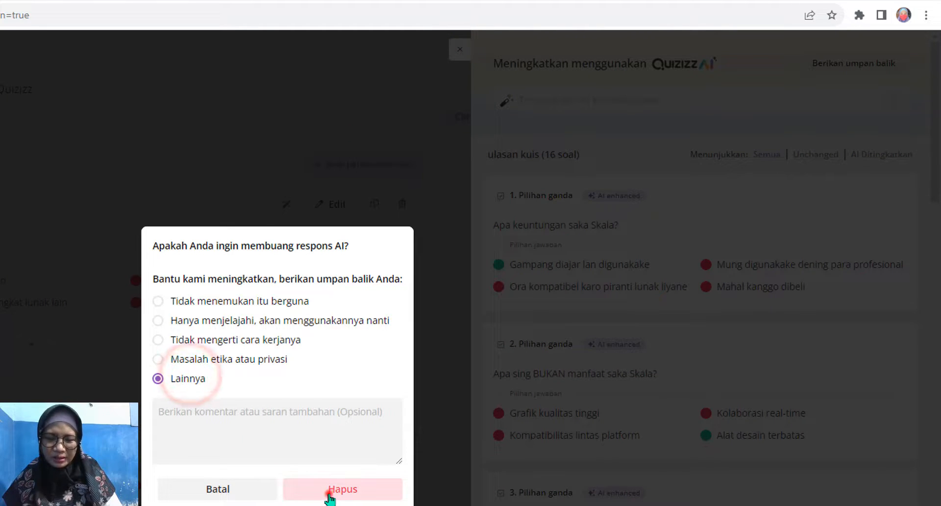
left_click(329, 489)
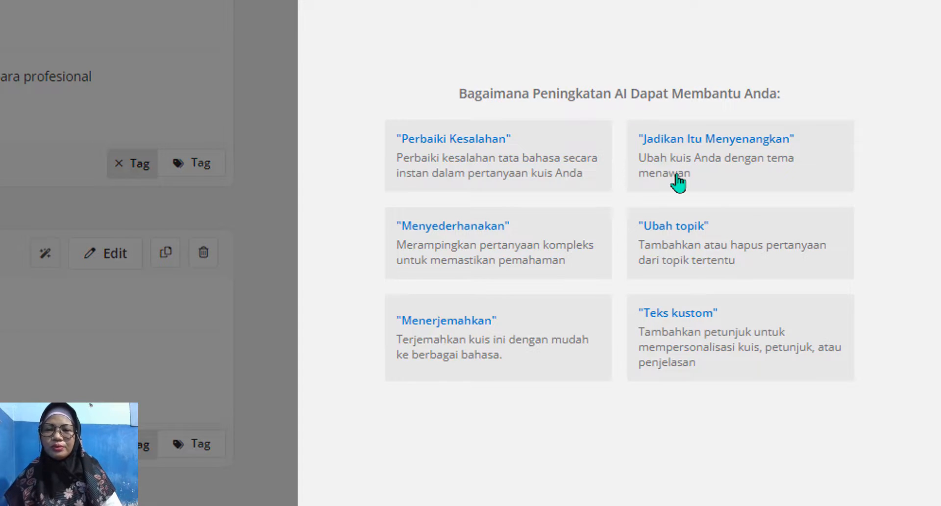
Apply the "Jadikan Itu Menyenangkan" AI enhancement to the quiz and look through the reworded questions
left_click(679, 183)
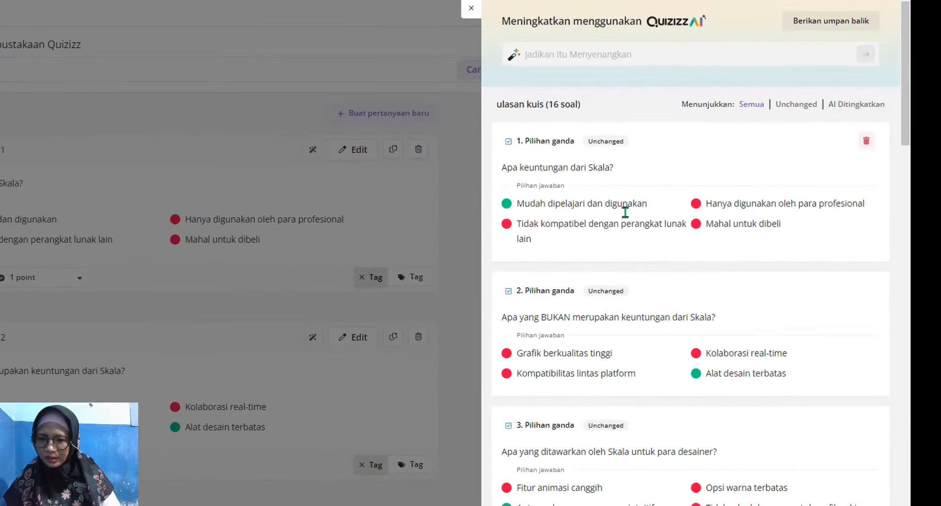
scroll(530, 300, "down", 1)
scroll(636, 371, "down", 5)
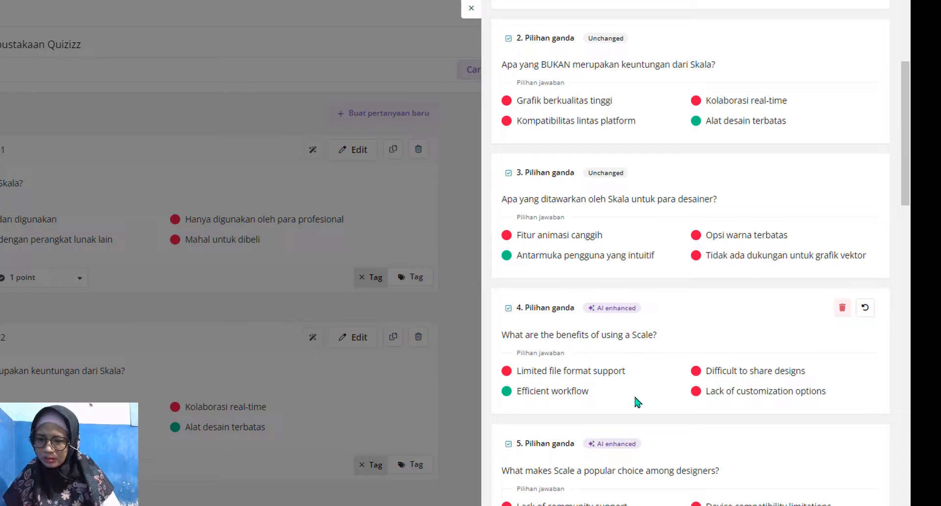
scroll(673, 400, "down", 5)
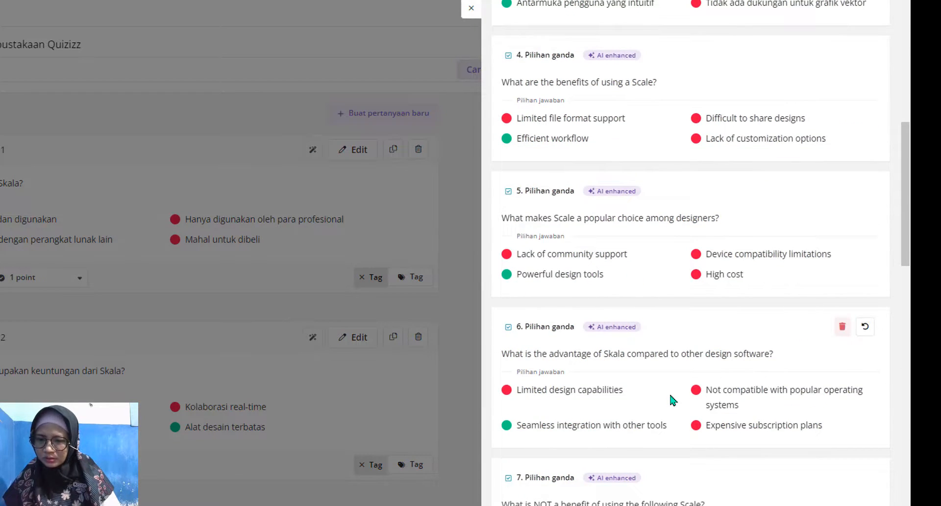
scroll(673, 401, "down", 5)
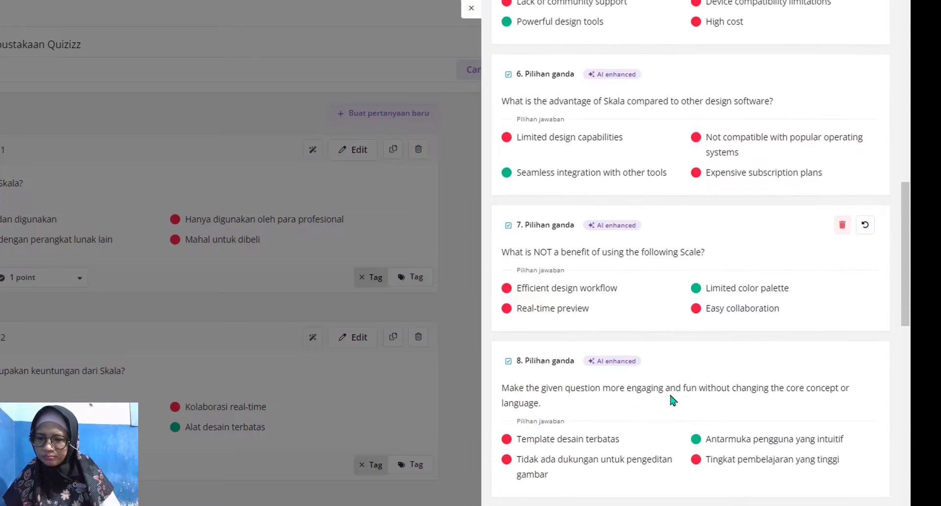
scroll(710, 383, "down", 4)
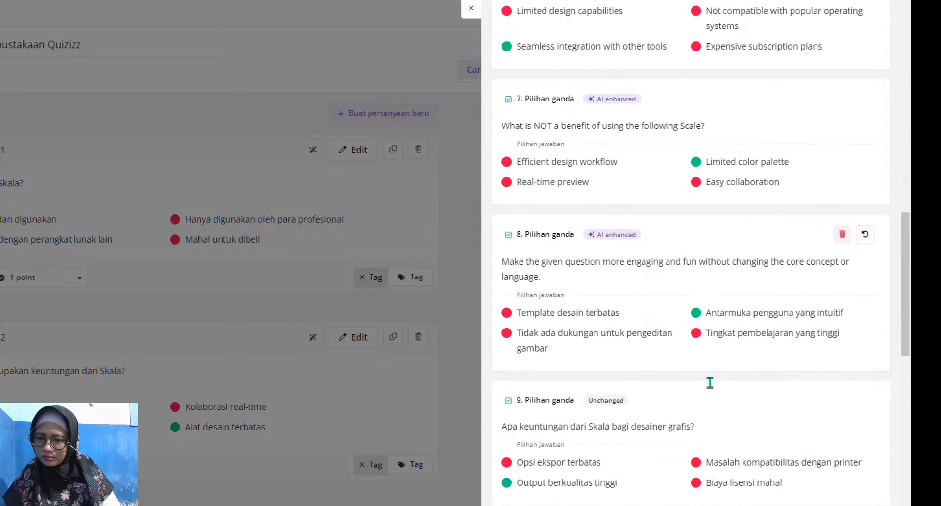
scroll(710, 382, "down", 8)
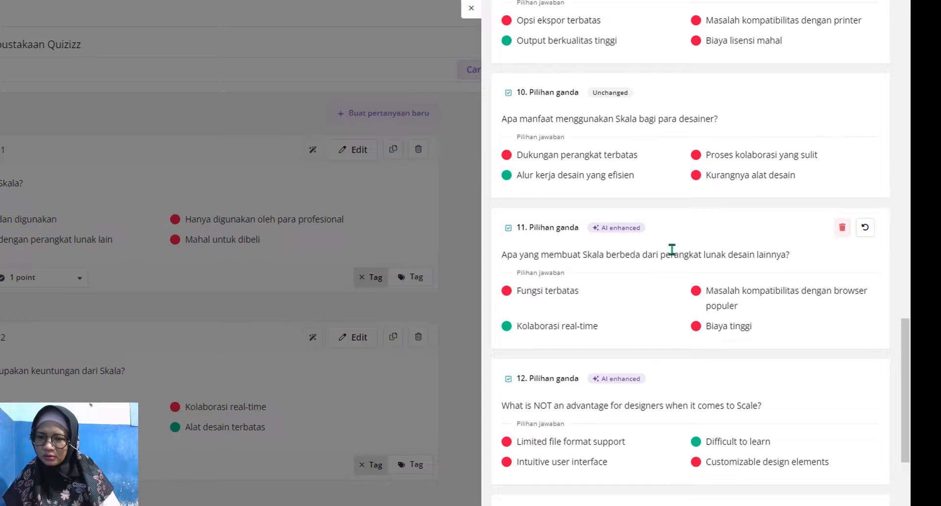
scroll(691, 269, "down", 4)
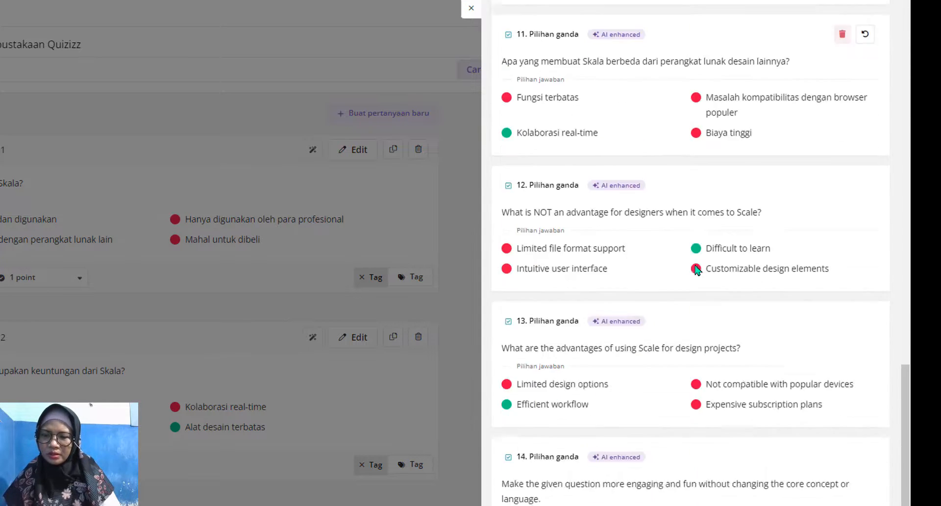
scroll(697, 269, "down", 5)
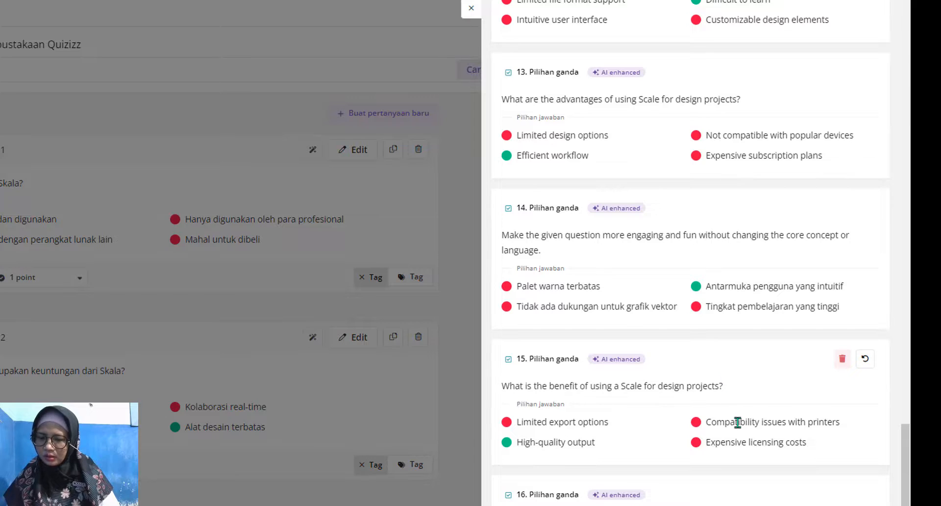
Check the rest of the "Jadikan Itu Menyenangkan" questions and discard that AI version, choosing "Lainnya" as the feedback reason
scroll(737, 422, "down", 1)
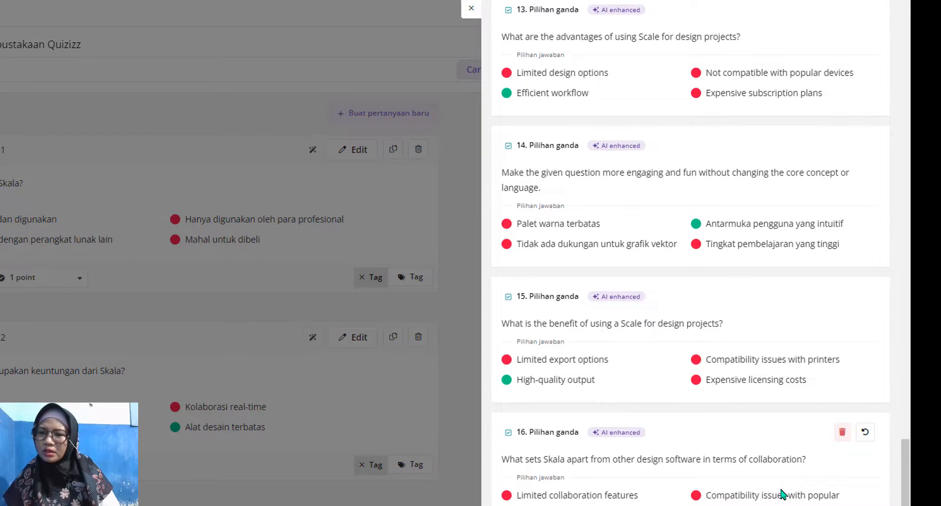
scroll(781, 494, "up", 20)
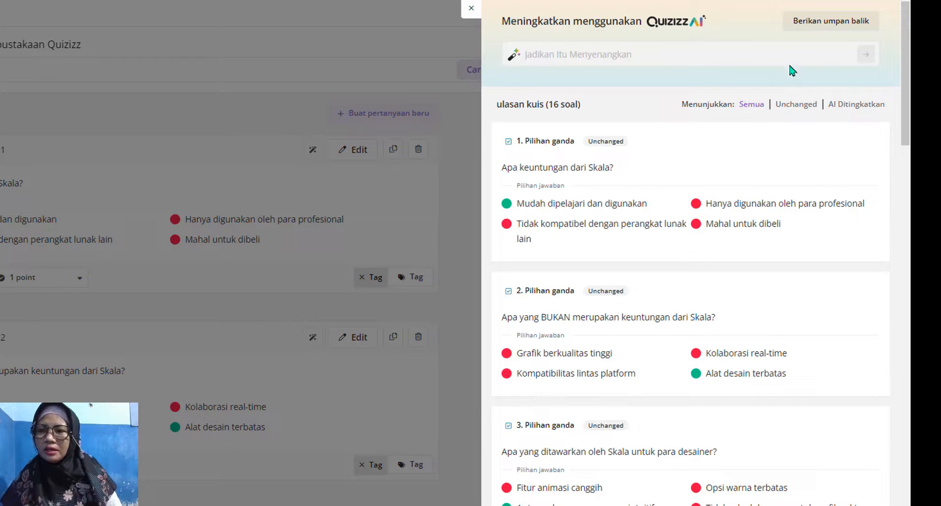
scroll(909, 70, "down", 20)
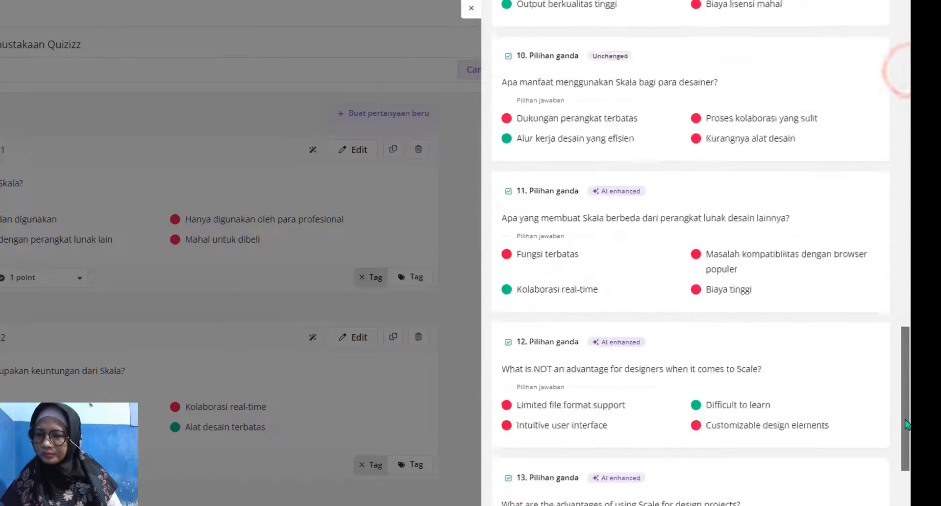
scroll(905, 486, "up", 20)
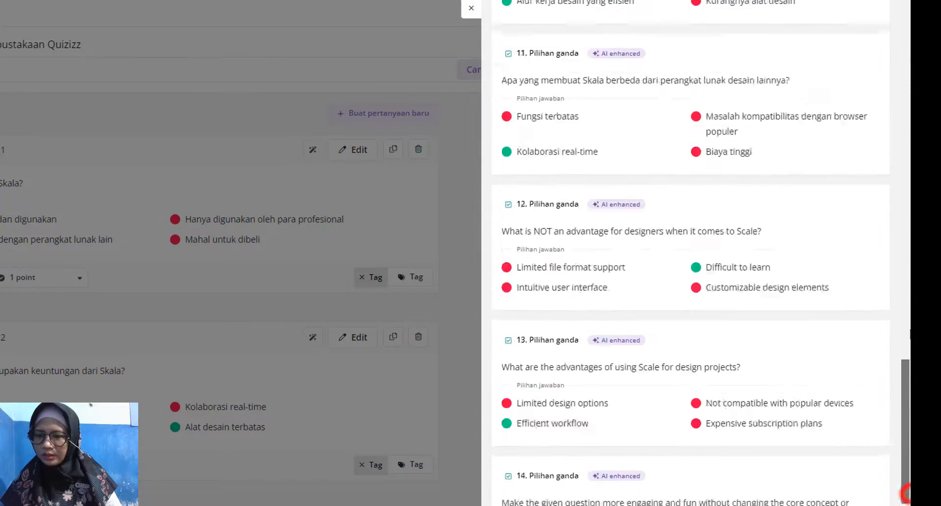
scroll(644, 255, "down", 15)
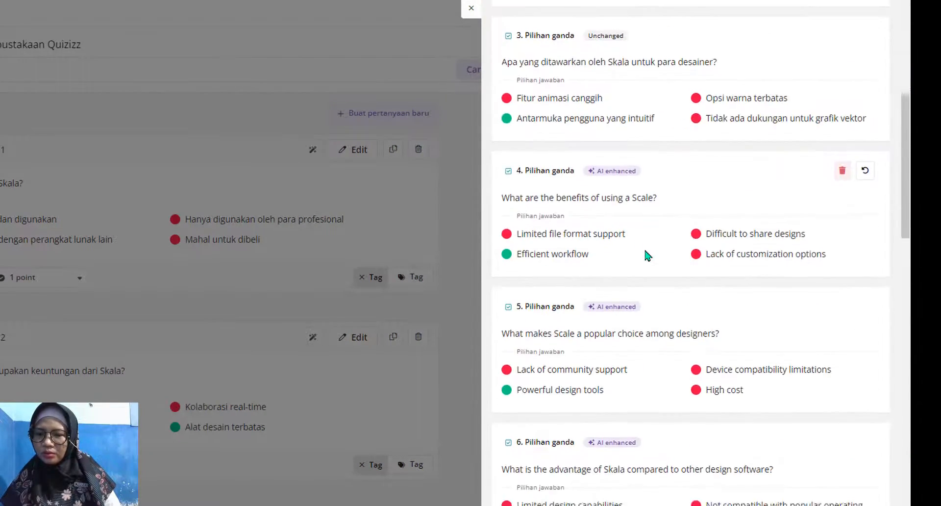
left_click(470, 8)
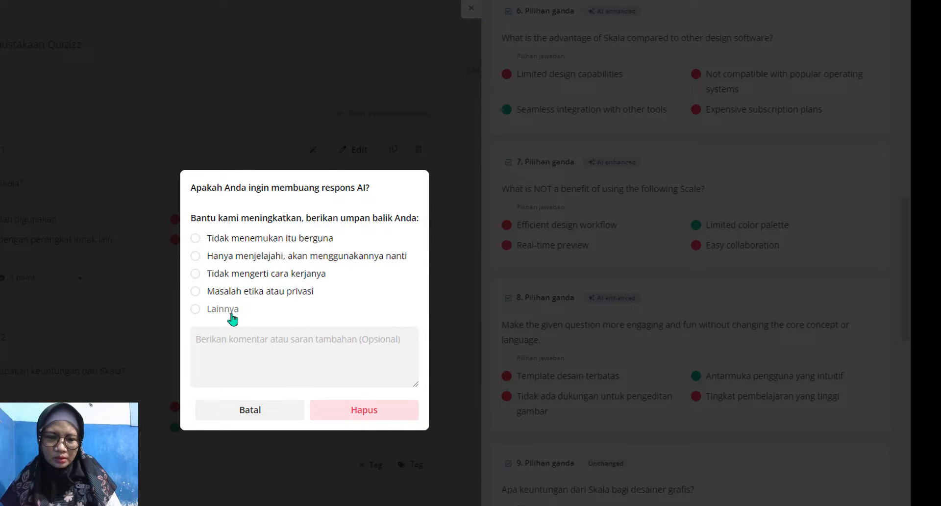
left_click(216, 309)
left_click(378, 416)
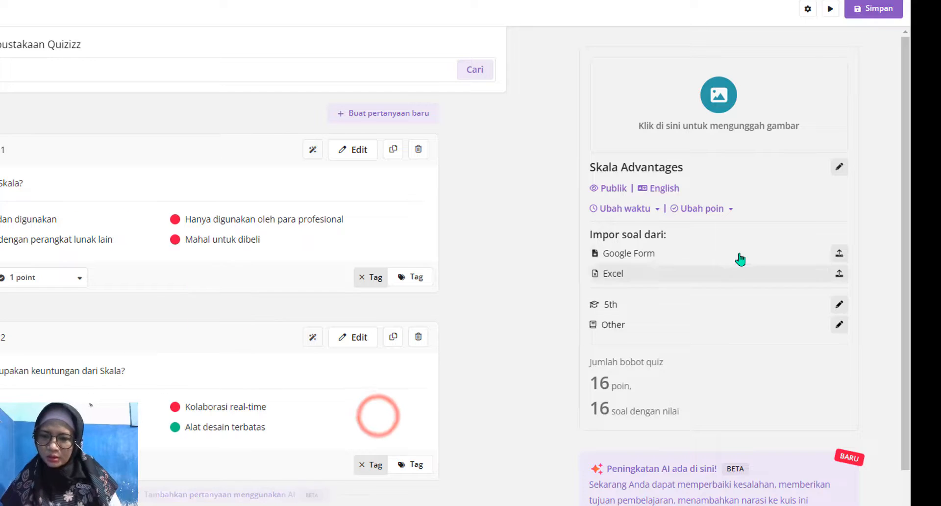
Open the "Ubah topik" AI enhancement and look through its suggested prompts for improving, adding and removing questions
left_click(750, 503)
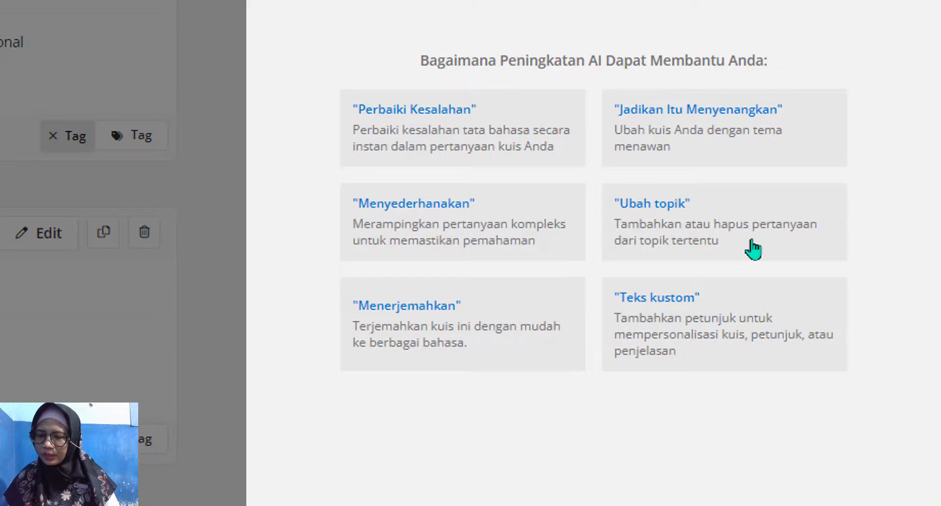
left_click(676, 229)
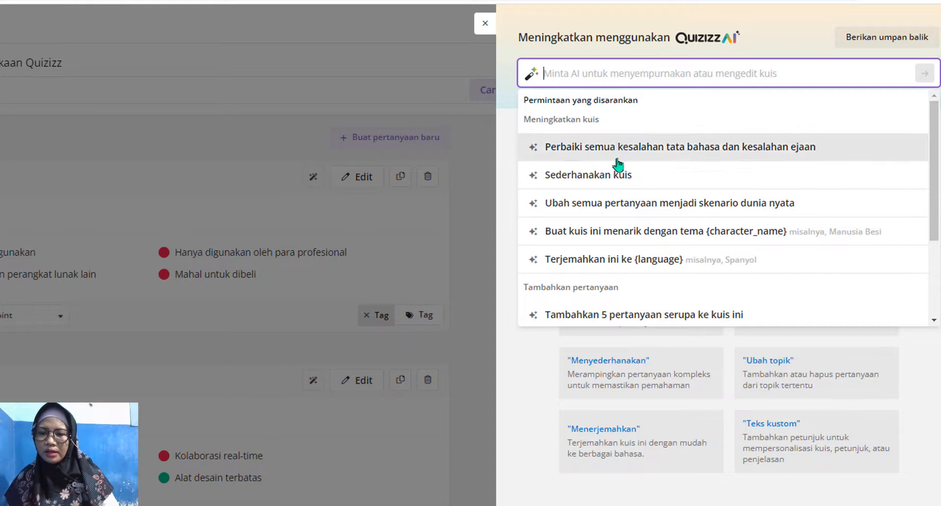
scroll(661, 312, "down", 3)
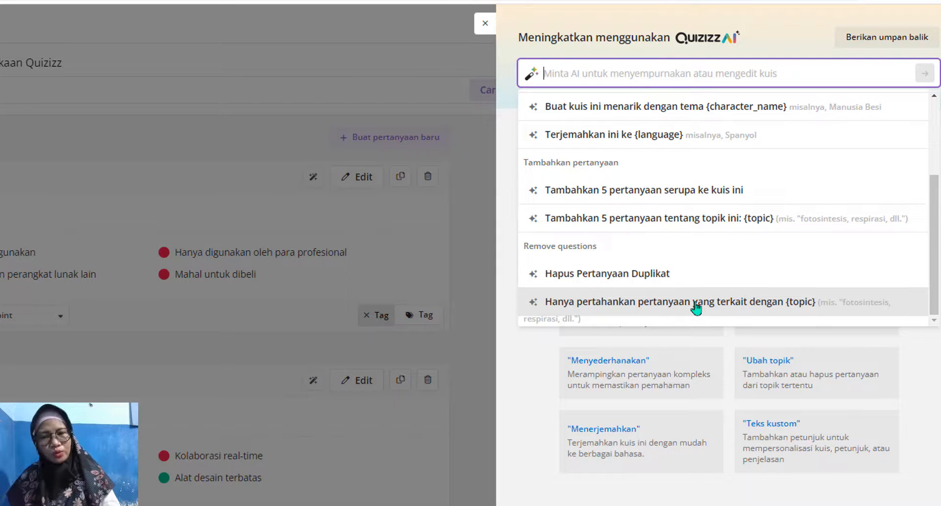
scroll(694, 243, "up", 3)
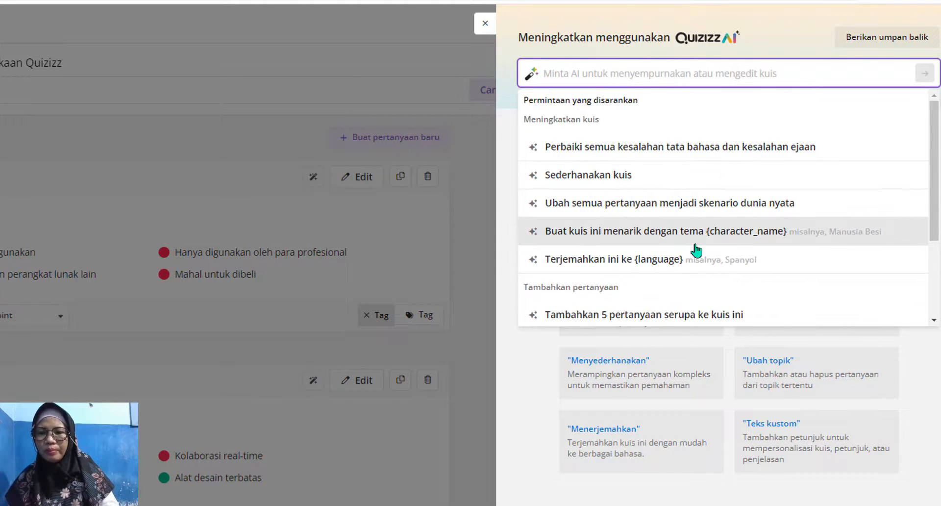
left_click(661, 58)
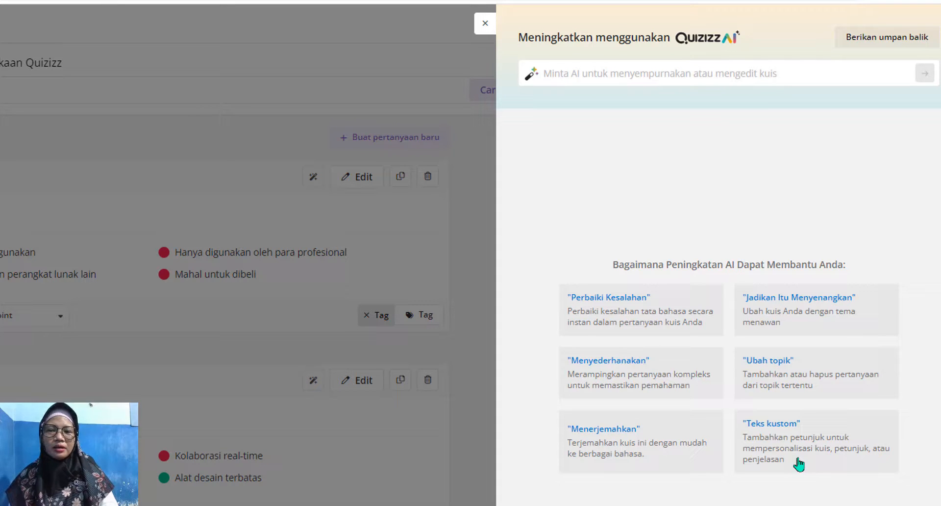
Run the AI prompt "Buat kuis ini menarik dengan tema kehidupan sehari-hari dengan nama tokoh", ending it with a character's first name
left_click(777, 387)
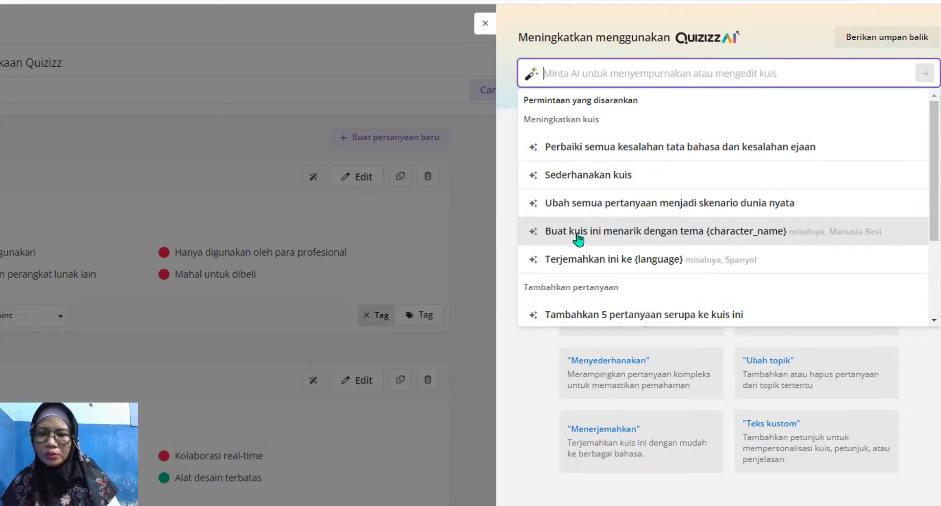
left_click(724, 233)
left_click(716, 70)
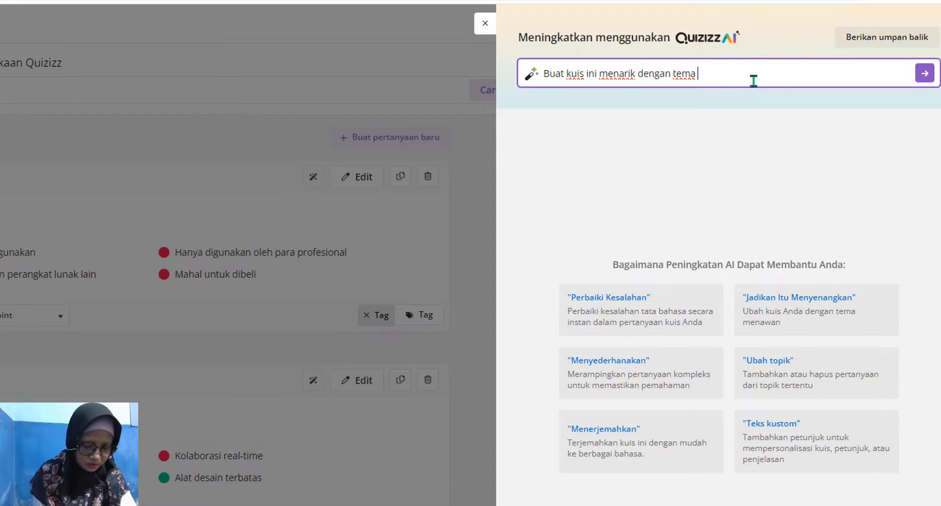
type("kehifu")
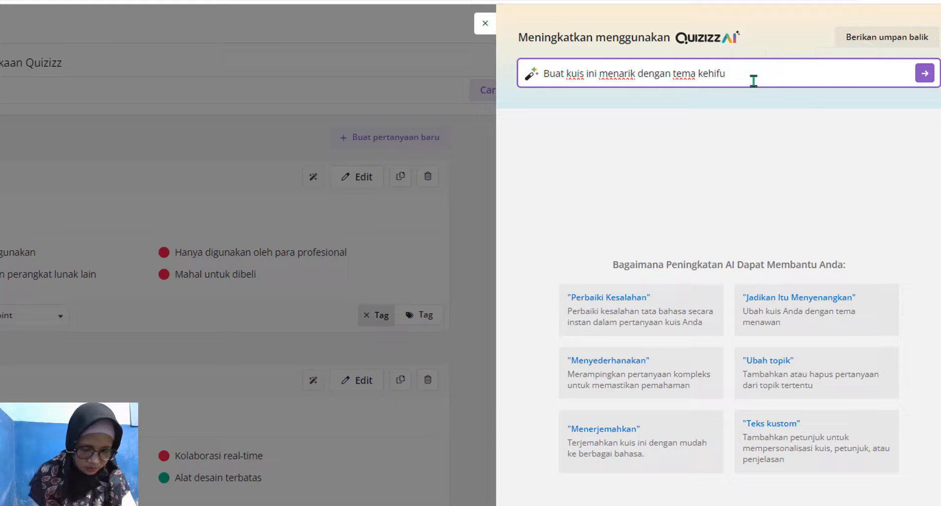
key("BackSpace")
key("BackSpace")
type("du")
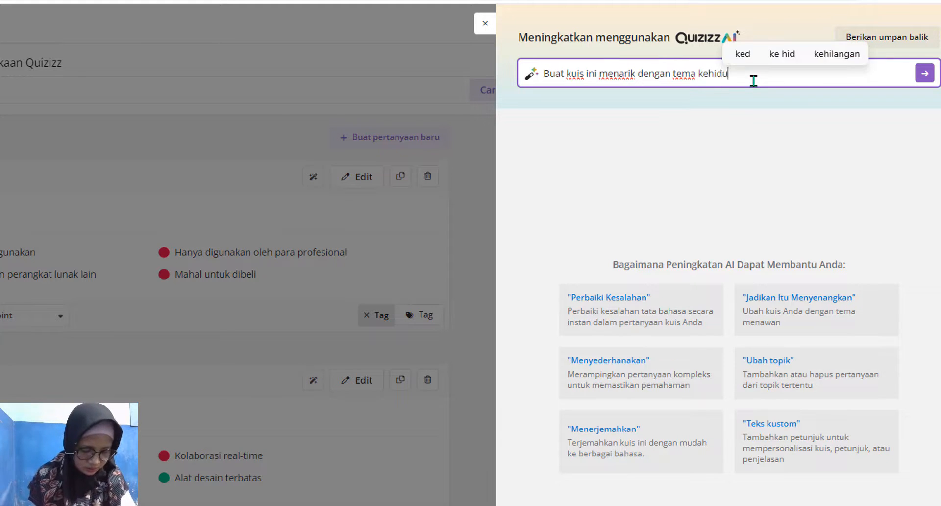
type("pan sehari-hari")
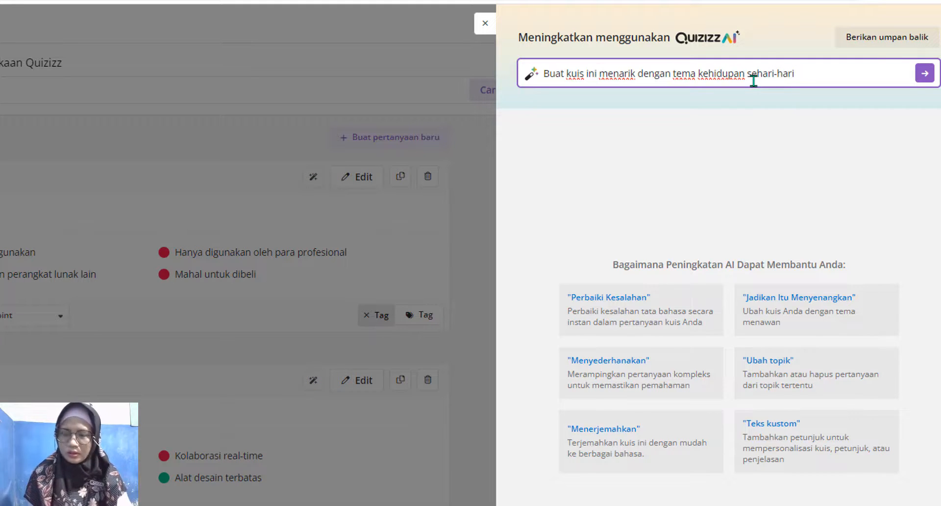
type(" deng")
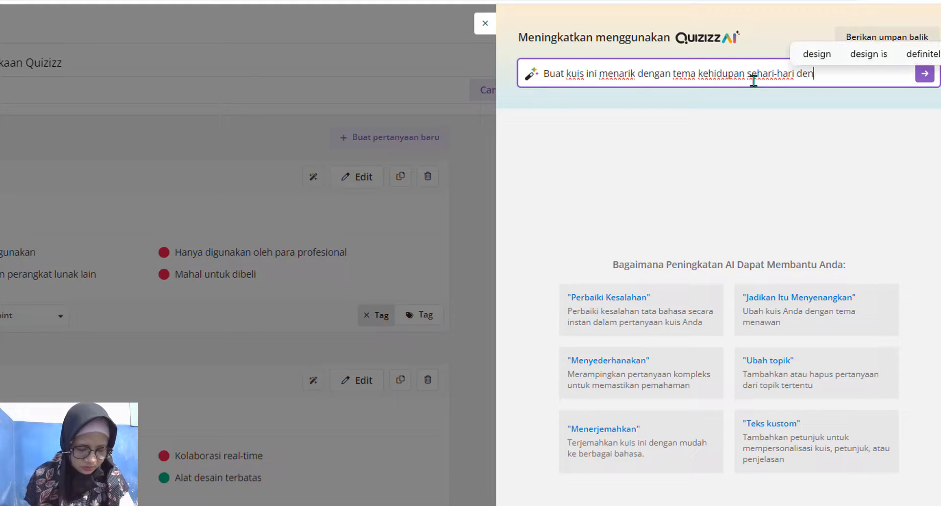
type("an")
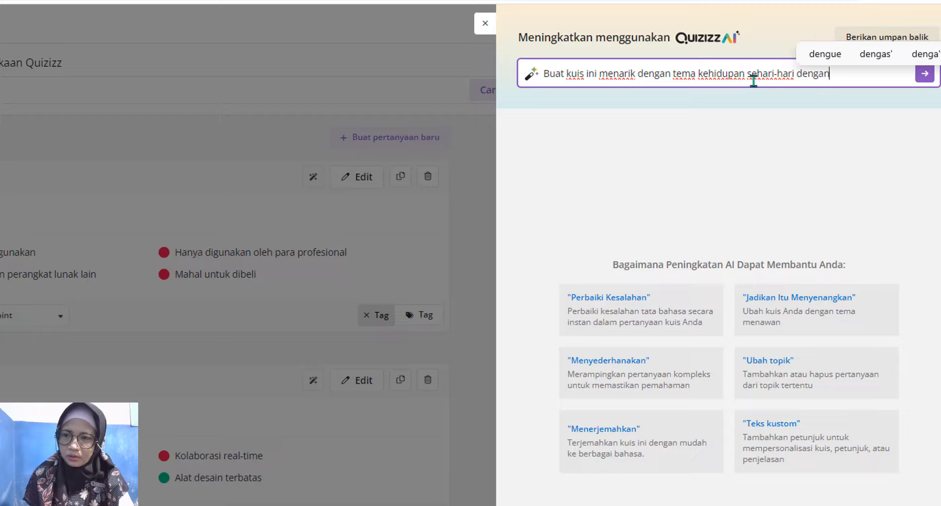
type(" nama tokoh")
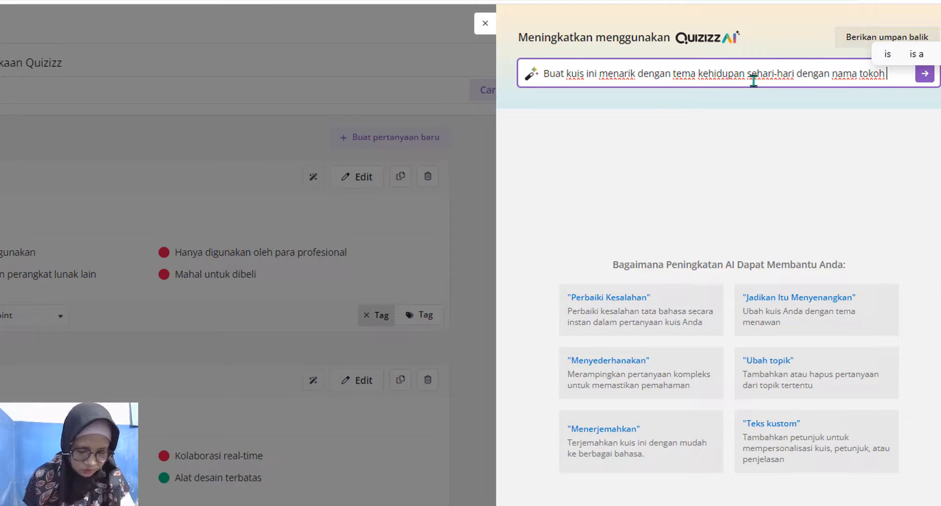
type(" amir")
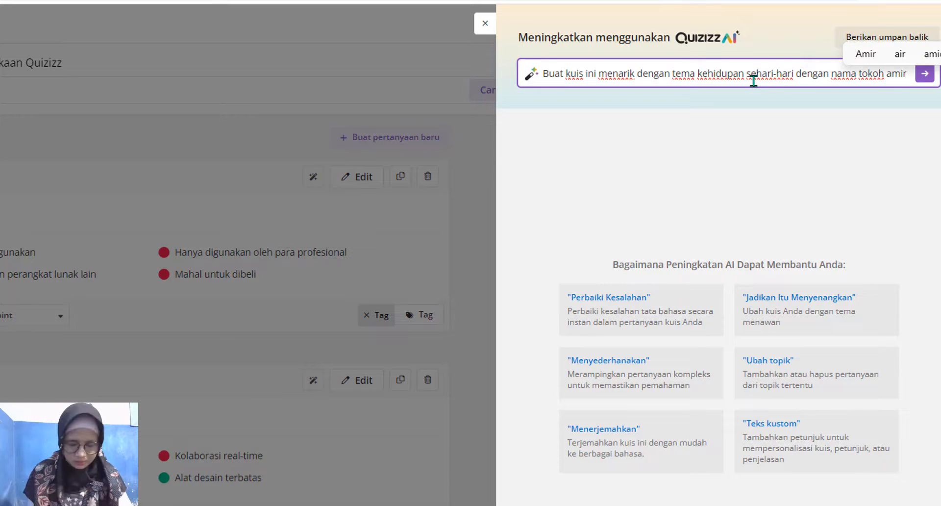
key("Return")
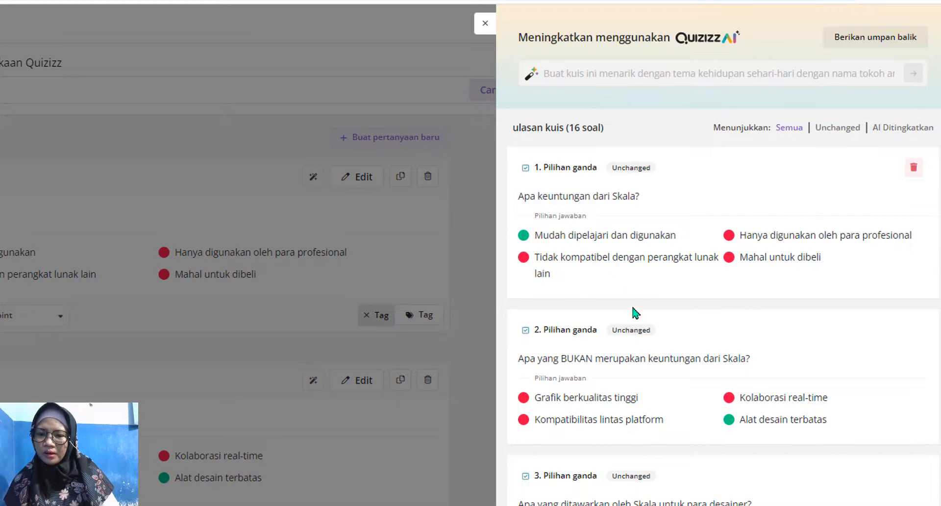
Examine the everyday-life themed questions to see which ones the AI reworded with the character
scroll(640, 328, "down", 5)
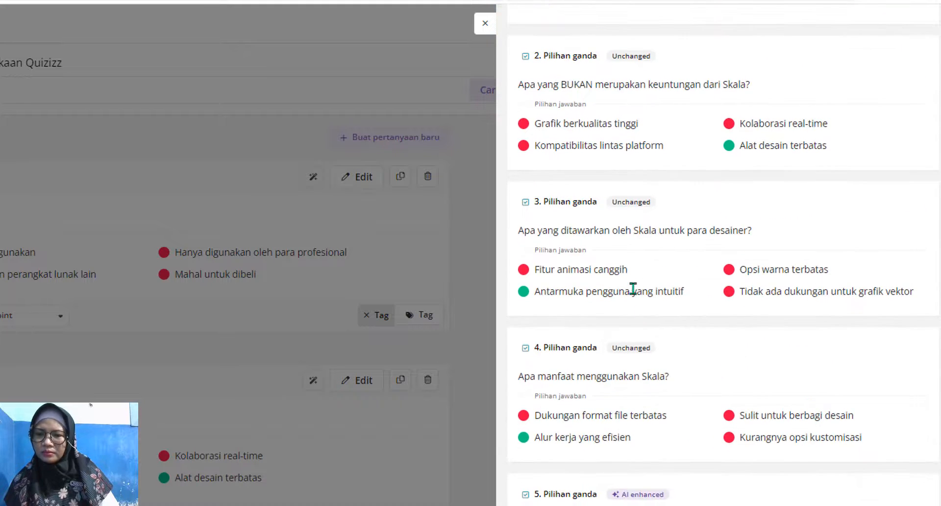
scroll(694, 249, "down", 7)
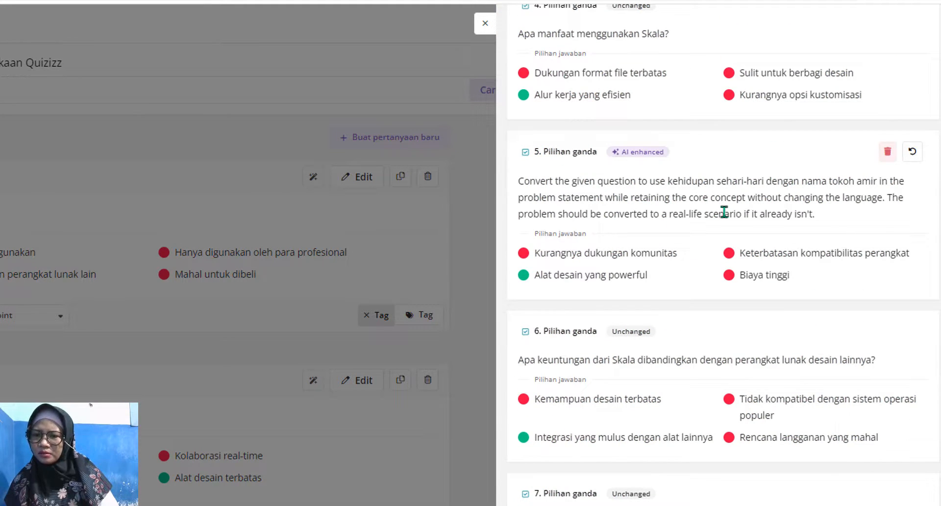
scroll(723, 213, "down", 1)
scroll(724, 212, "down", 1)
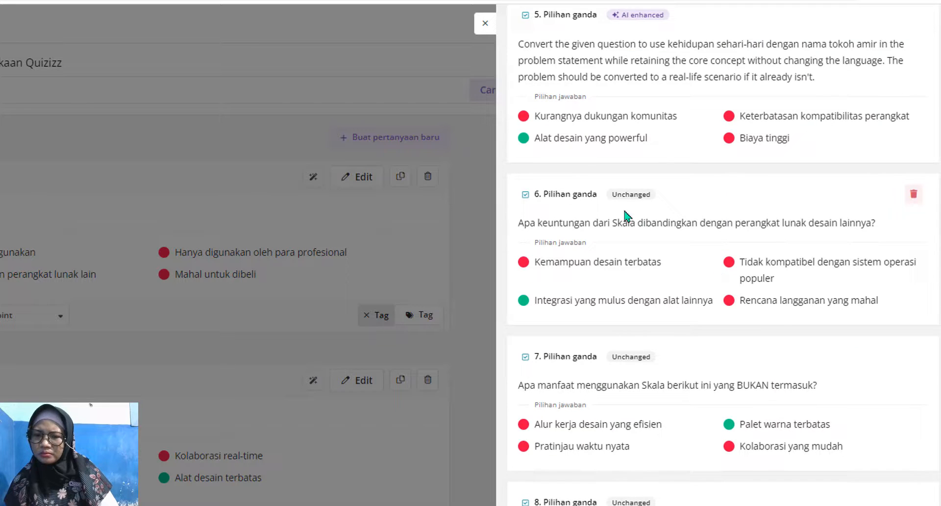
scroll(625, 216, "down", 1)
scroll(598, 227, "down", 2)
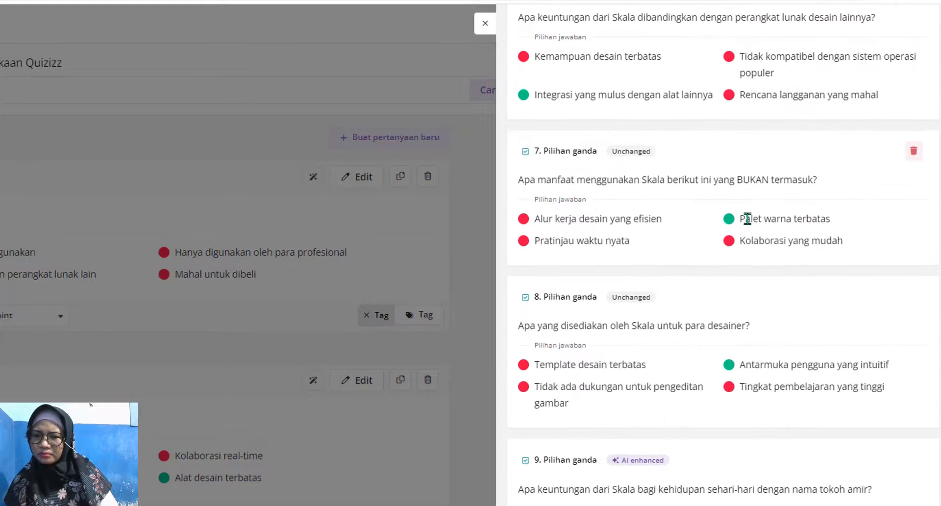
scroll(776, 264, "down", 5)
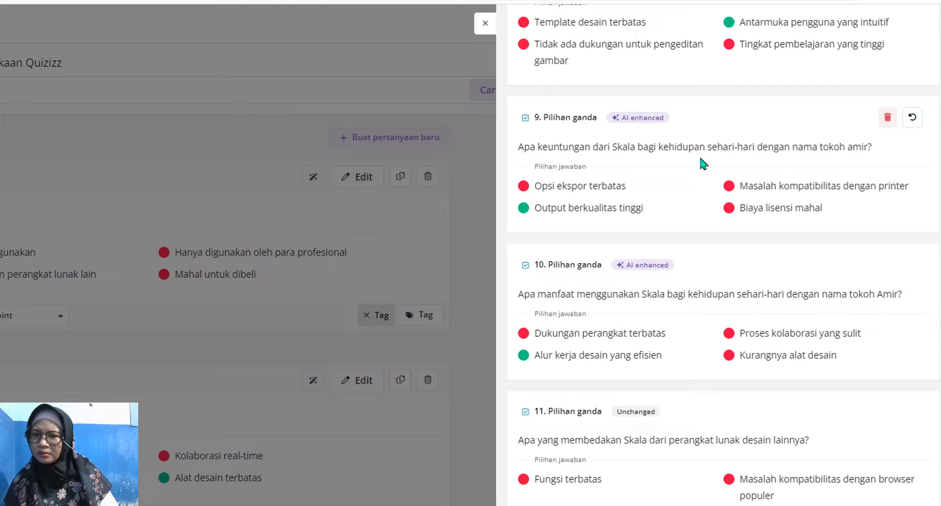
scroll(702, 163, "up", 15)
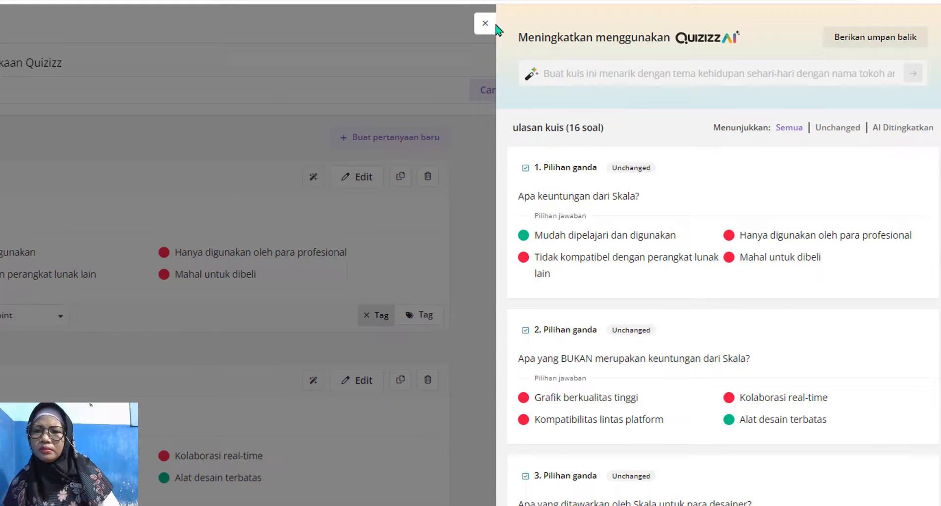
Discard the everyday-life themed AI version, choosing "Lainnya" as the feedback reason
left_click(484, 24)
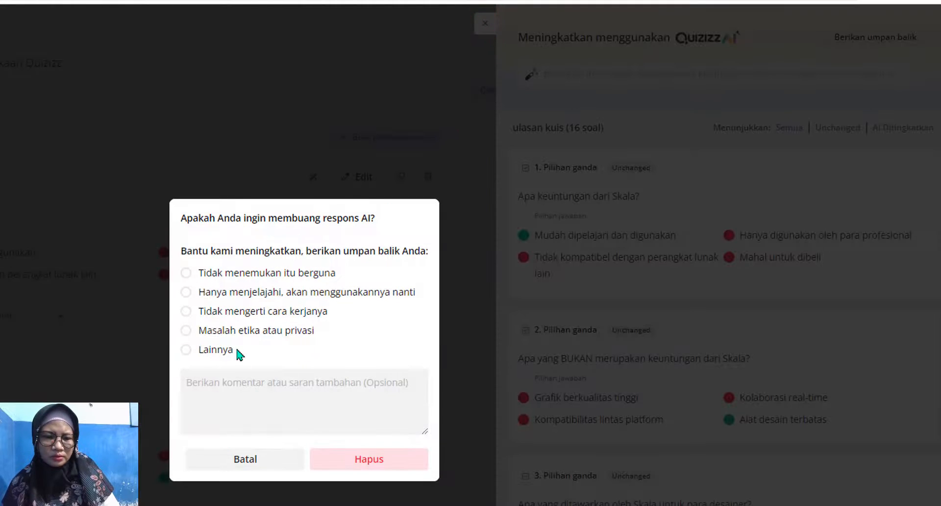
left_click(231, 352)
left_click(338, 462)
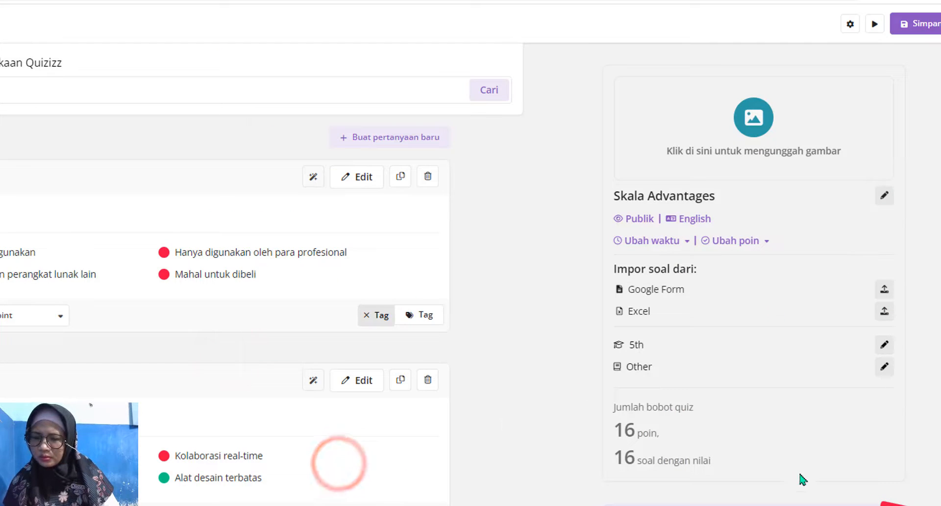
Run the suggested "Ubah topik" prompt "Ubah semua pertanyaan menjadi skenario dunia nyata" and look through the resulting questions
left_click(785, 501)
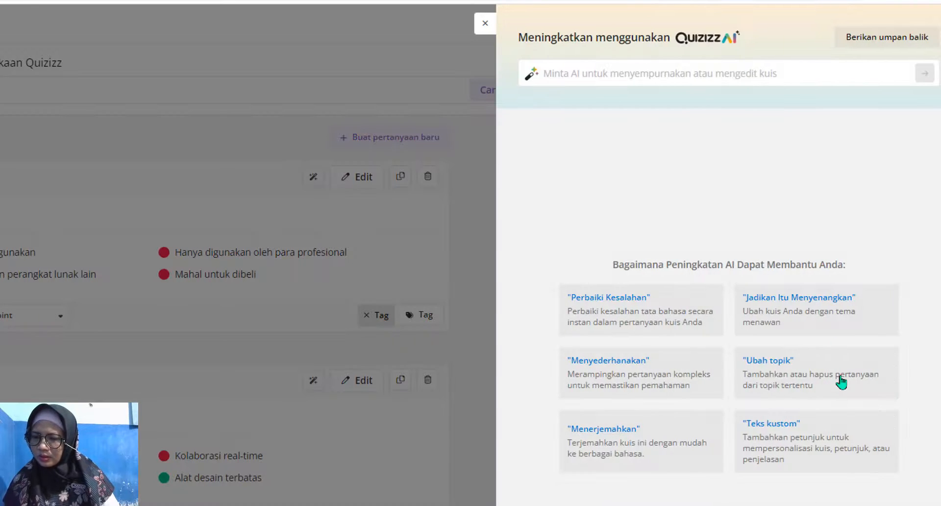
left_click(841, 381)
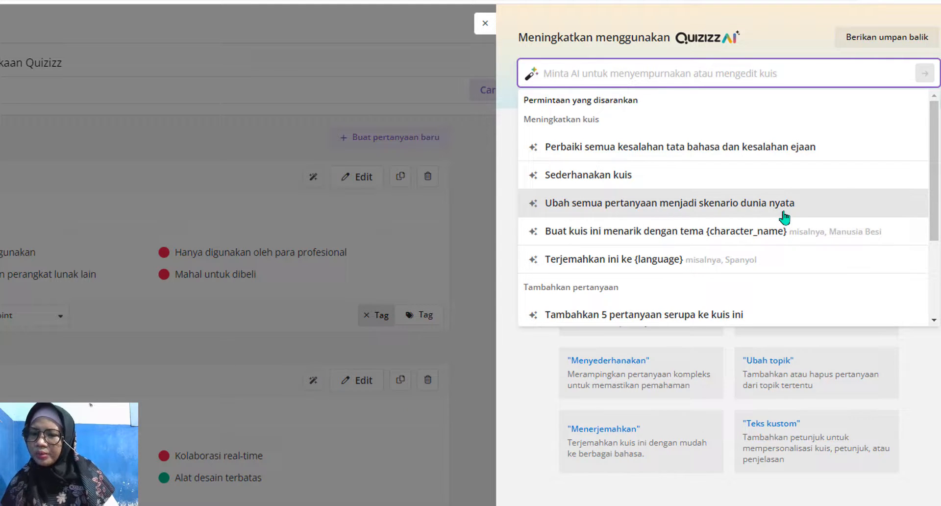
left_click(694, 208)
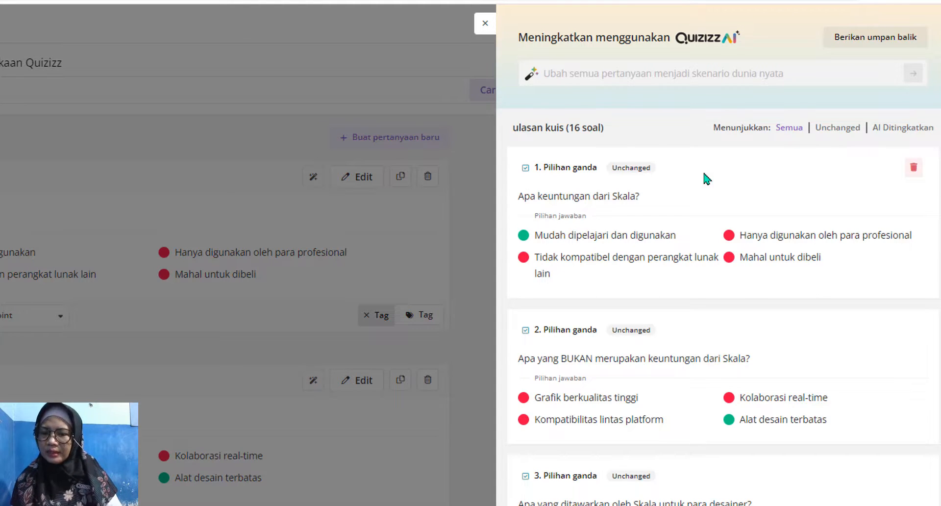
scroll(901, 269, "down", 15)
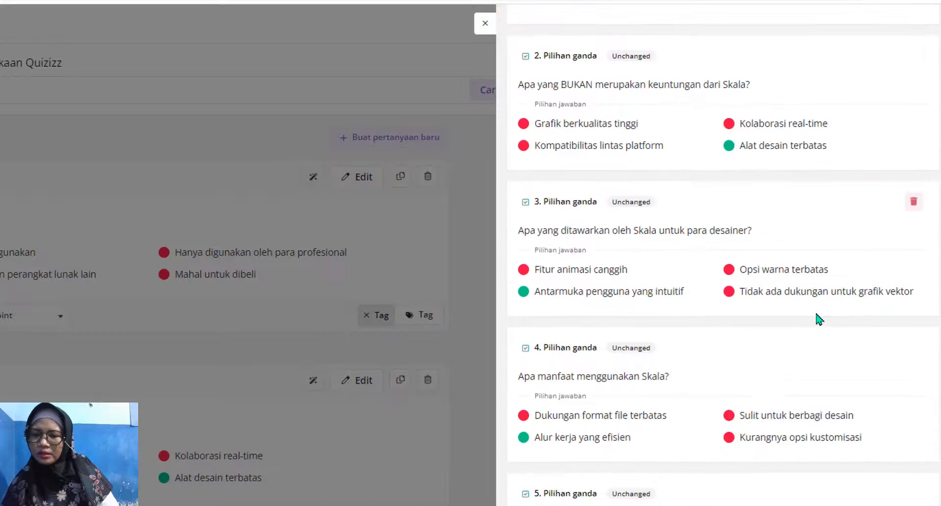
scroll(810, 330, "down", 15)
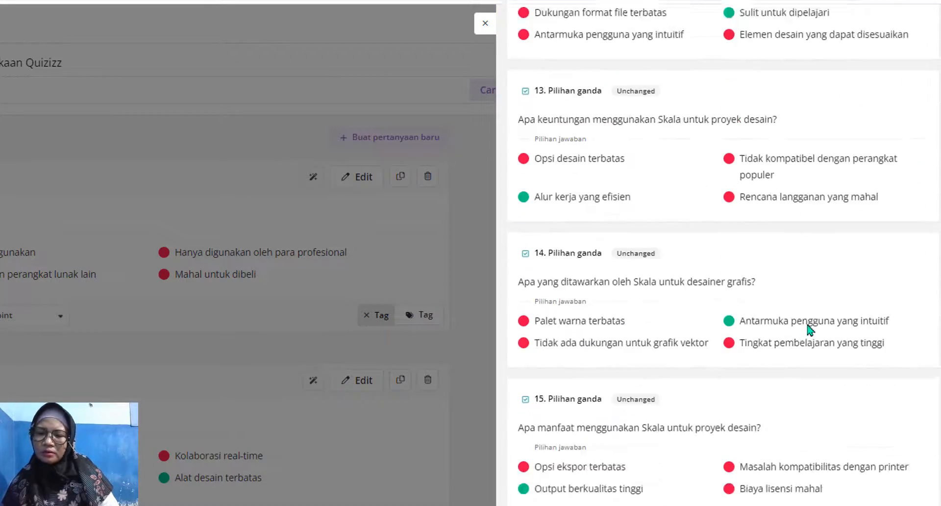
Discard the real-world scenario AI version of the quiz, choosing "Lainnya" as the feedback reason
scroll(810, 330, "up", 20)
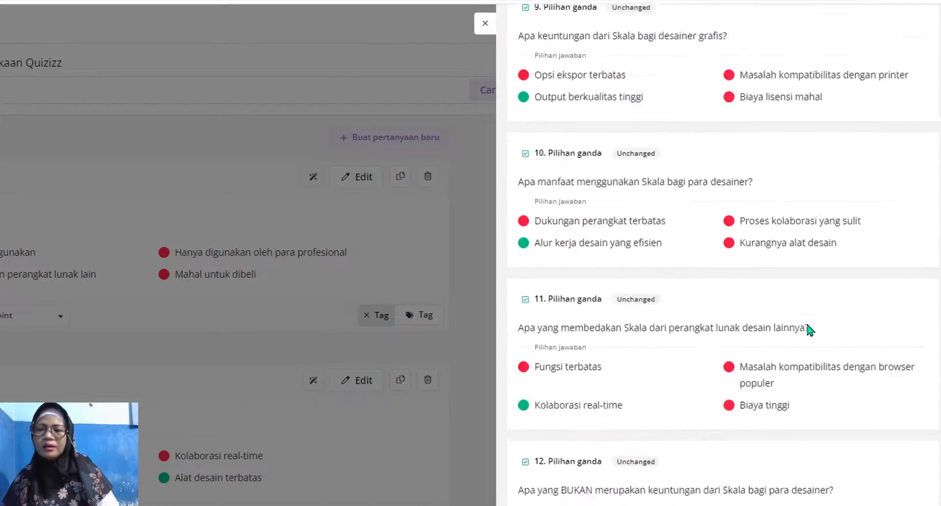
scroll(777, 264, "up", 3)
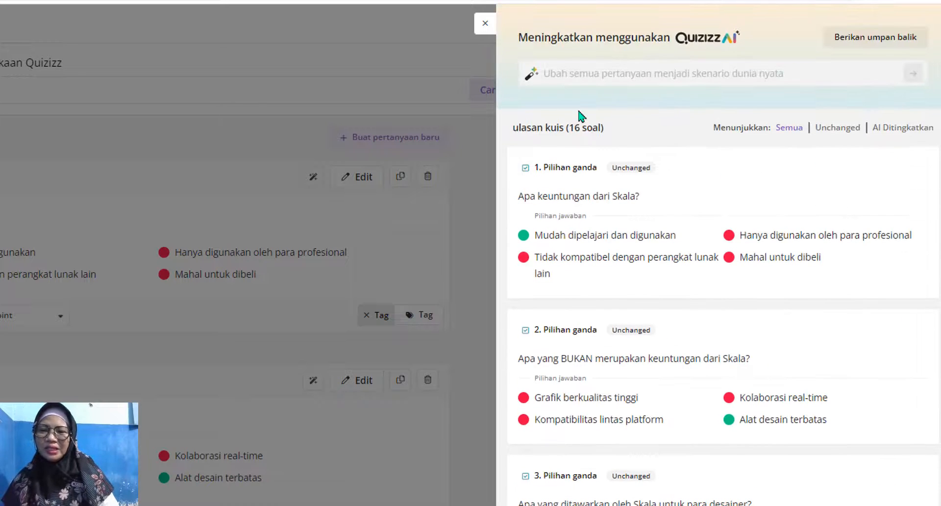
left_click(483, 25)
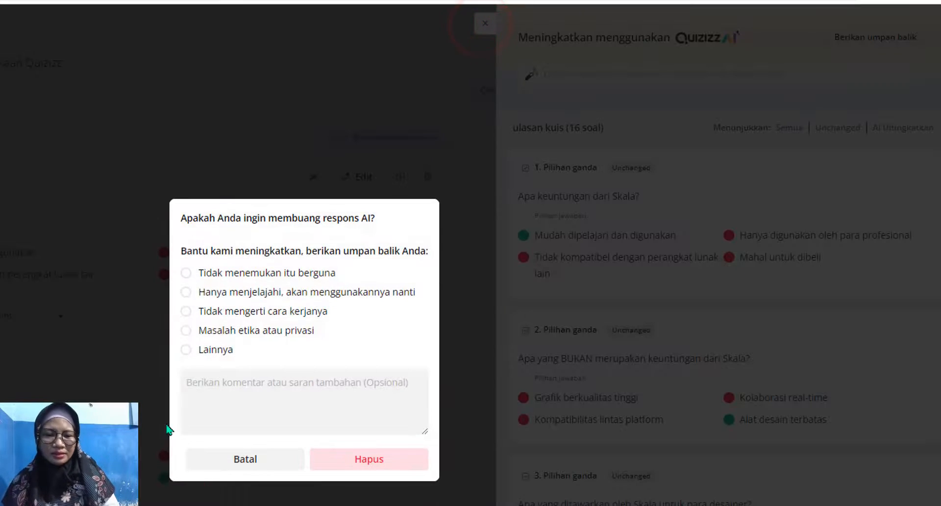
left_click(216, 353)
left_click(352, 459)
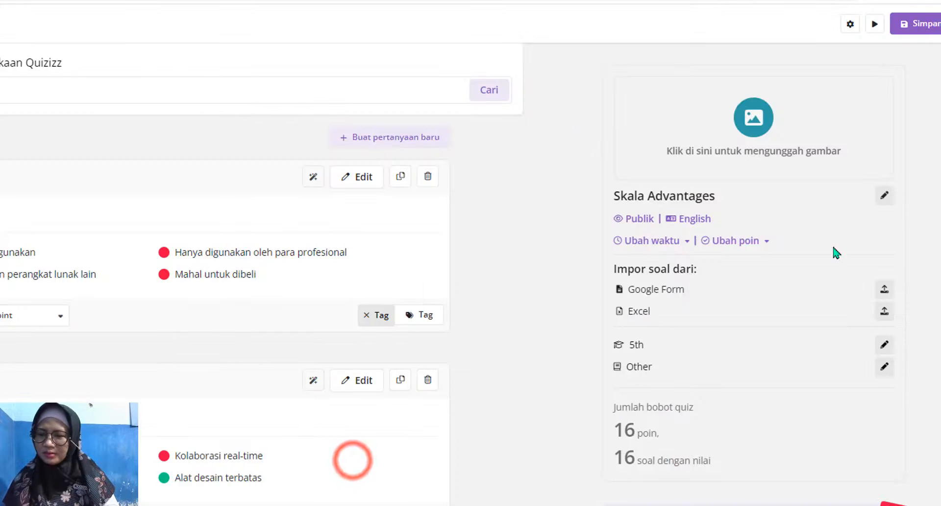
Use the "Teks kustom" enhancement to run the prompt "Buat kuis ini menarik dengan tema" followed by a character's first name
left_click(785, 504)
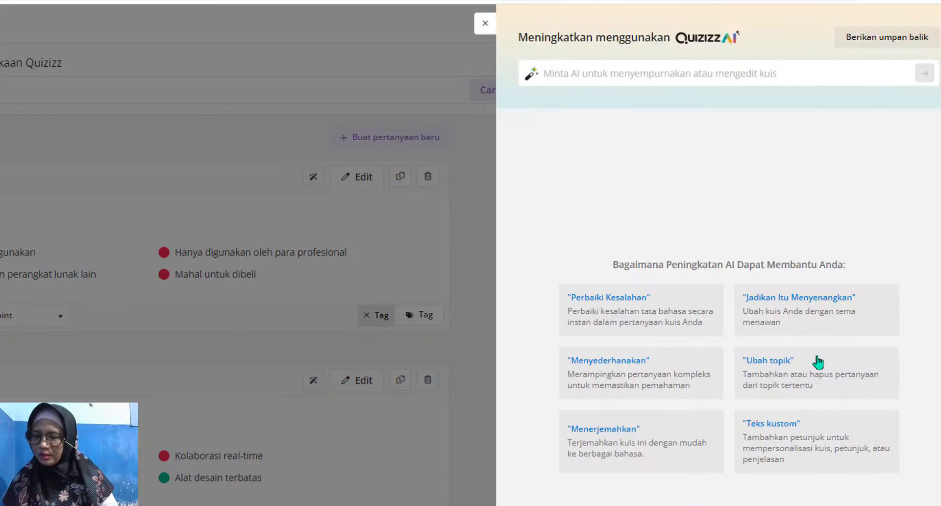
left_click(818, 445)
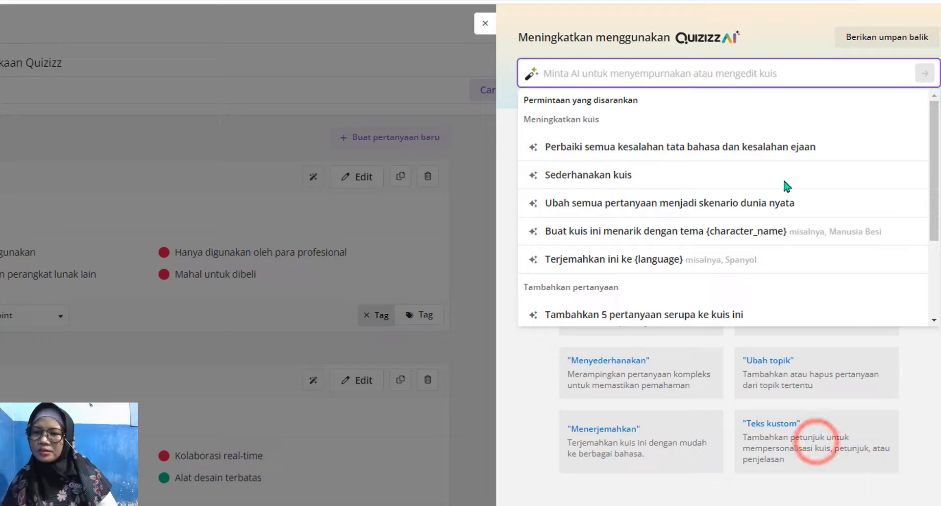
left_click(746, 231)
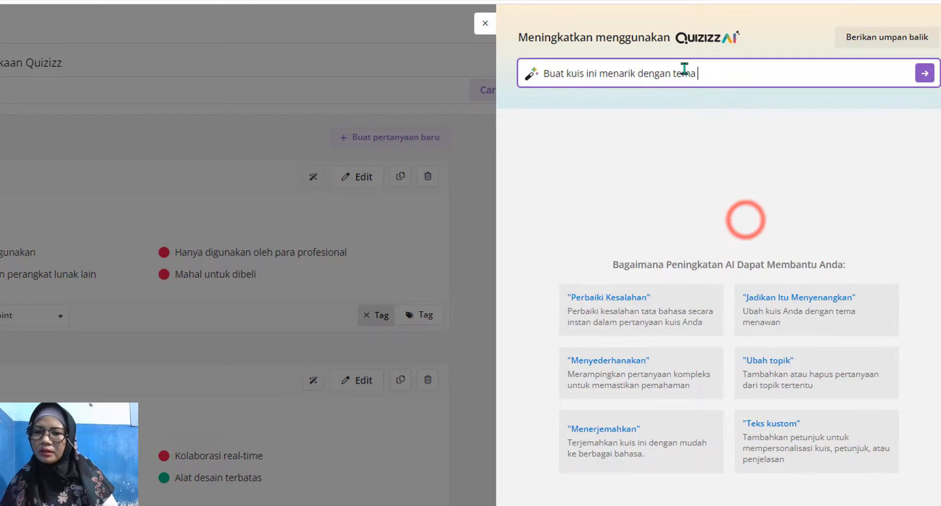
type("a")
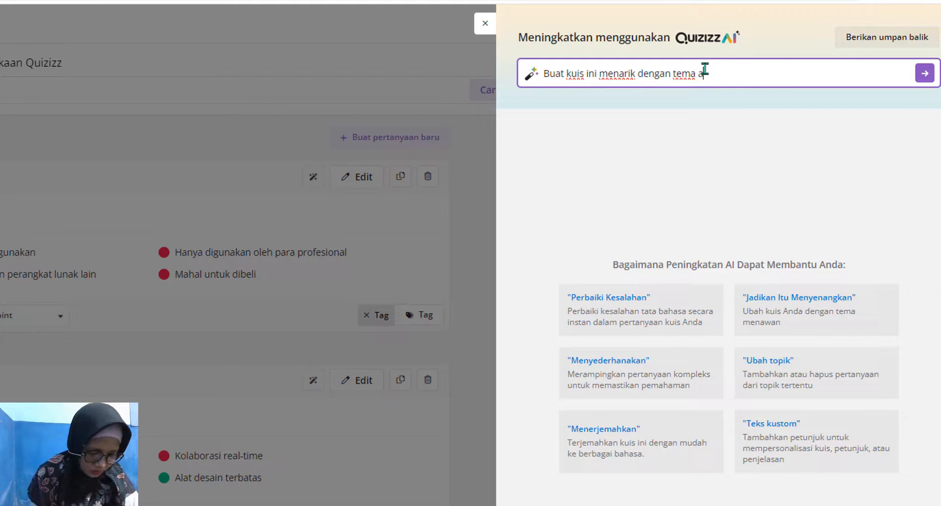
type("m")
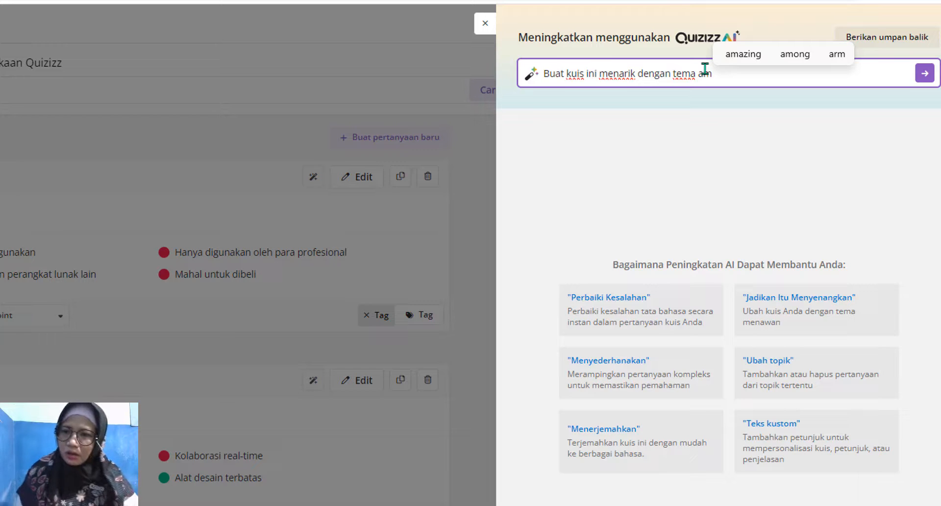
type("ir")
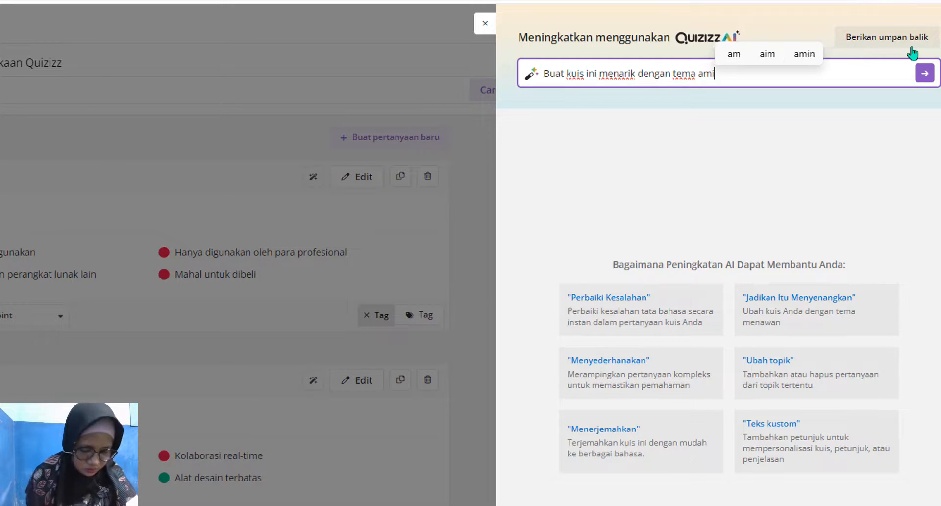
key("Return")
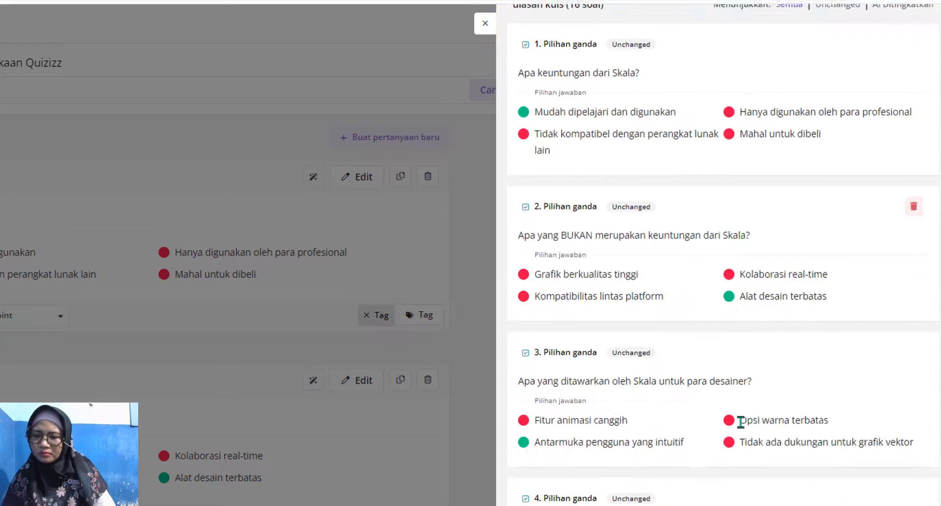
Look through all the character-themed questions to see which ones the AI enhanced and how it reworded them
scroll(740, 420, "down", 6)
scroll(741, 421, "down", 3)
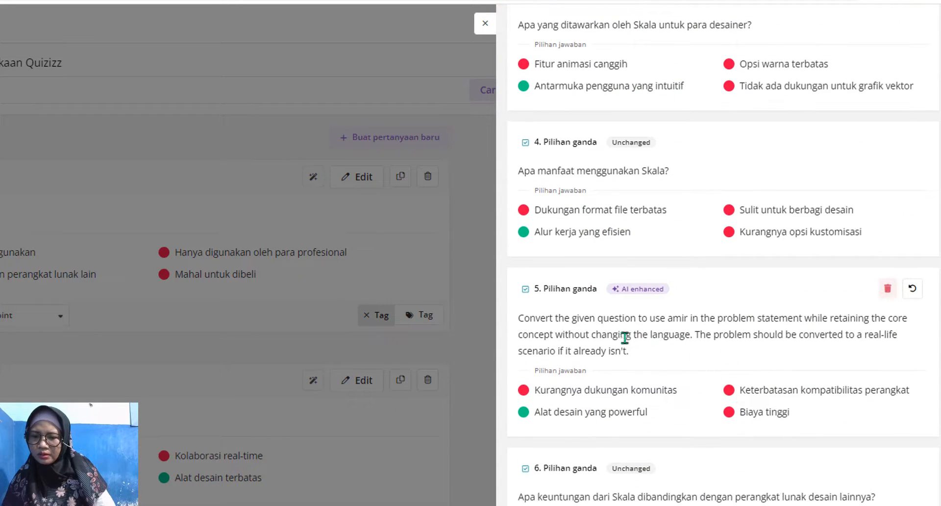
scroll(779, 338, "down", 18)
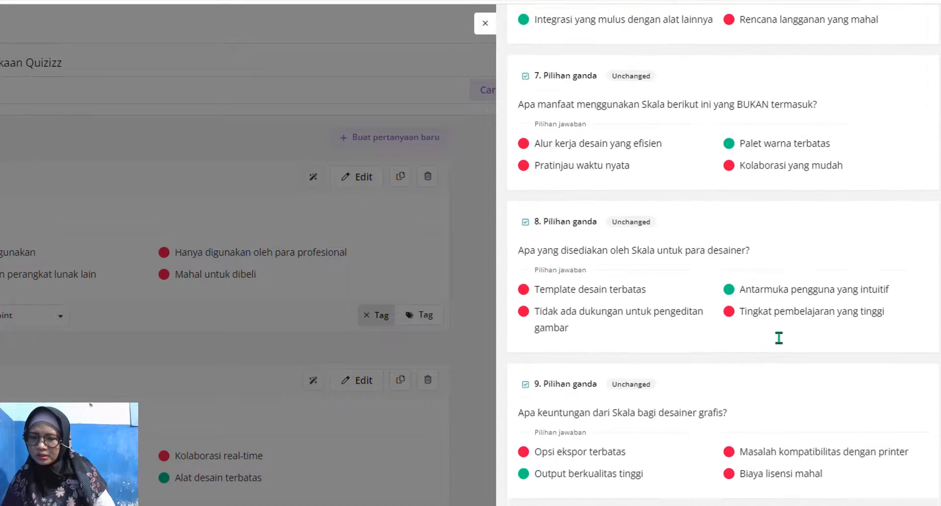
scroll(780, 338, "down", 1)
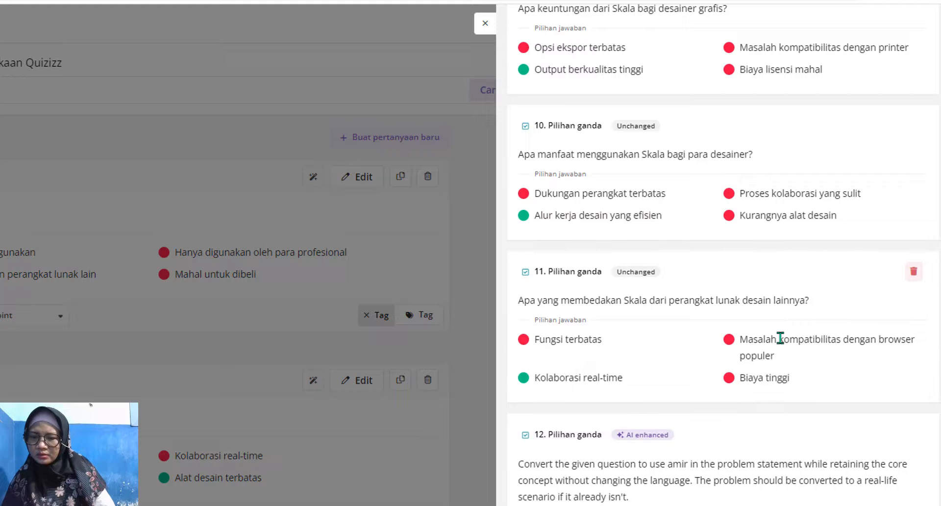
scroll(780, 338, "down", 6)
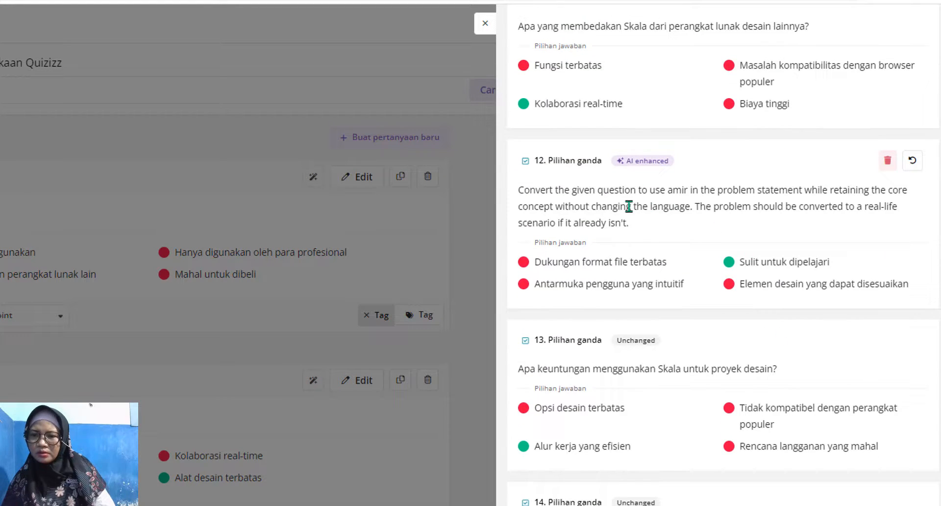
scroll(765, 207, "down", 6)
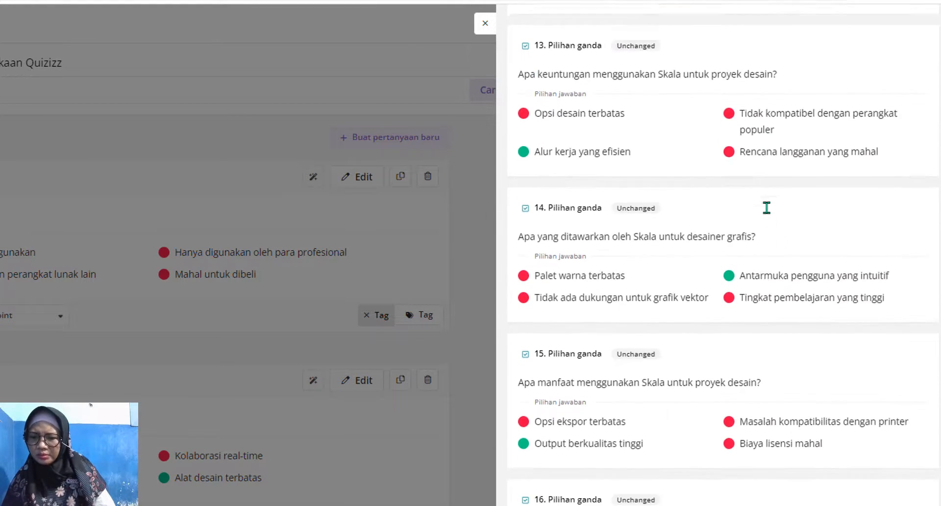
scroll(799, 250, "up", 20)
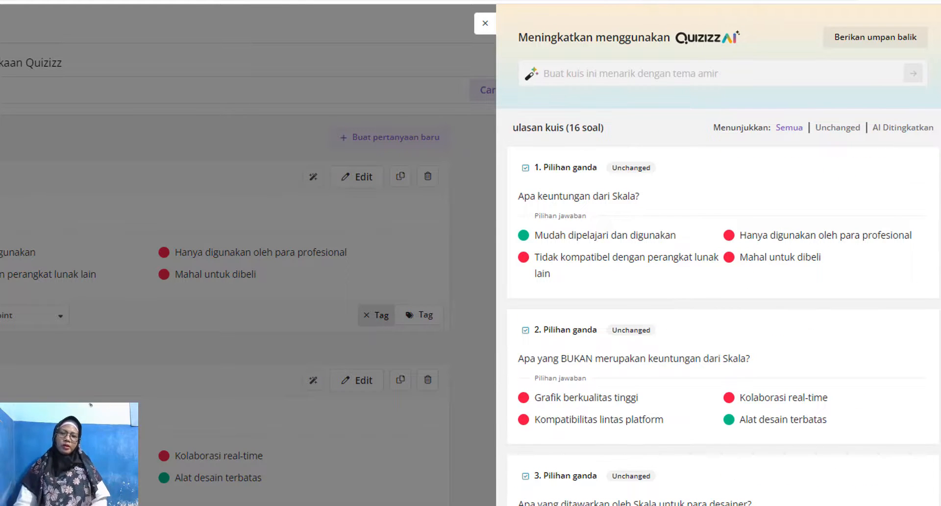
Discard the character-themed AI version with "Lainnya" as the feedback reason and leave the AI enhancements
left_click(486, 23)
left_click(213, 349)
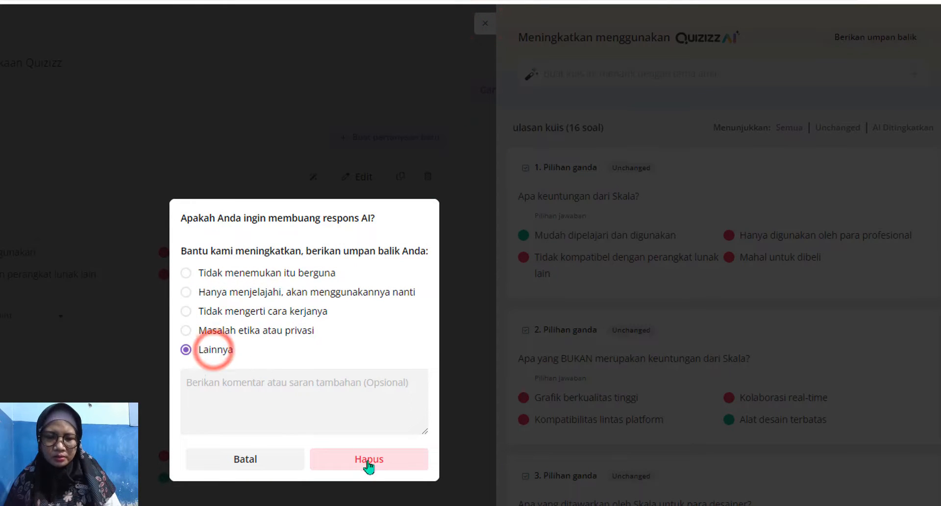
left_click(368, 460)
left_click(797, 504)
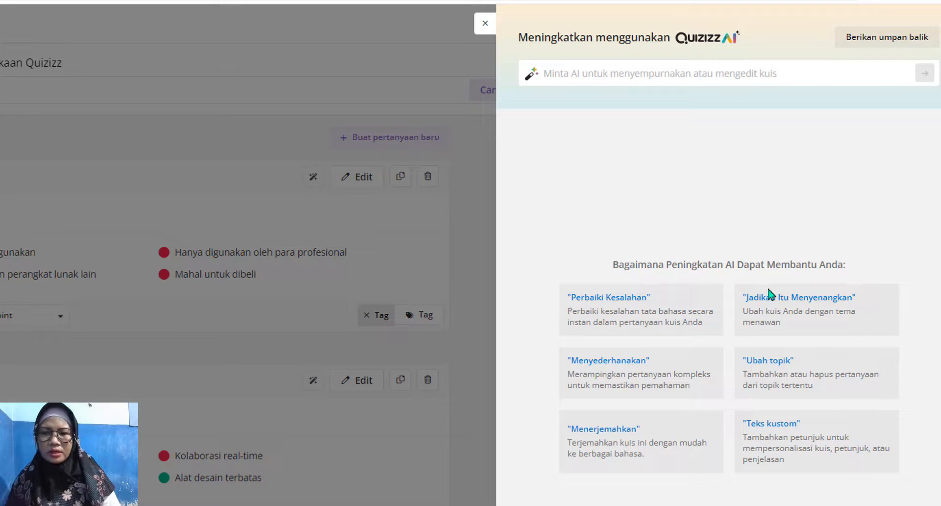
left_click(491, 22)
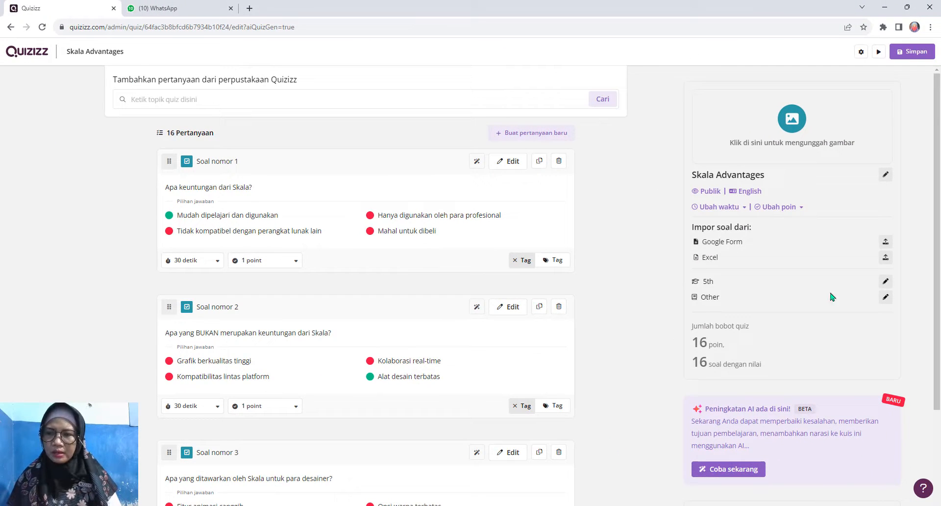
Save the Skala Advantages quiz and start creating another quiz with Quizizz AI
left_click(918, 57)
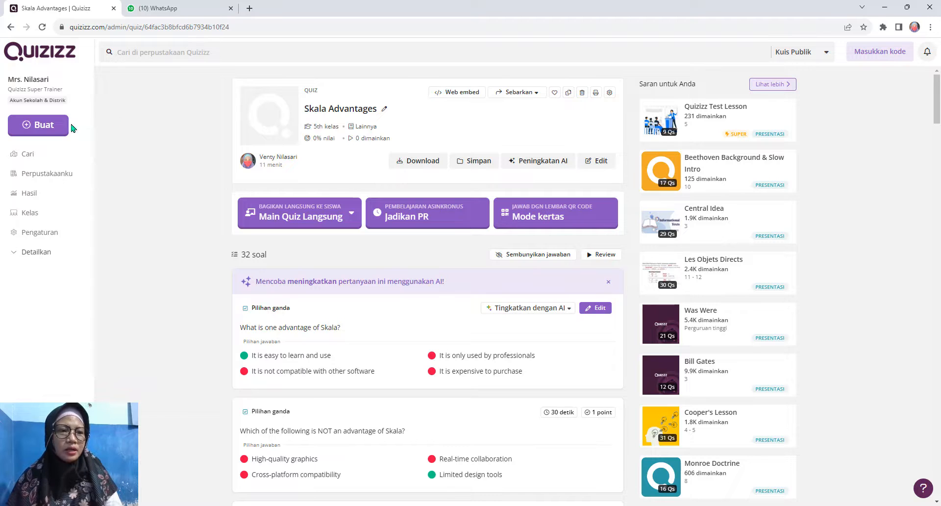
left_click(55, 126)
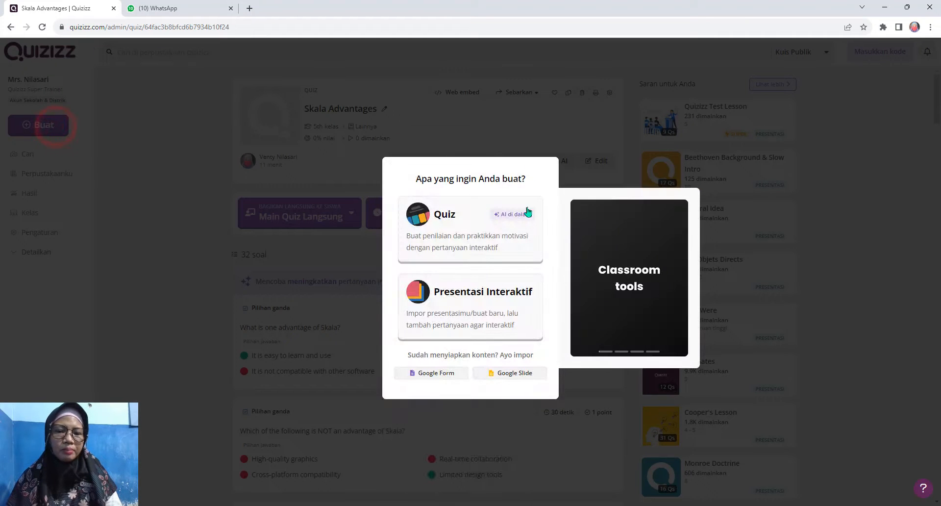
left_click(470, 218)
left_click(448, 334)
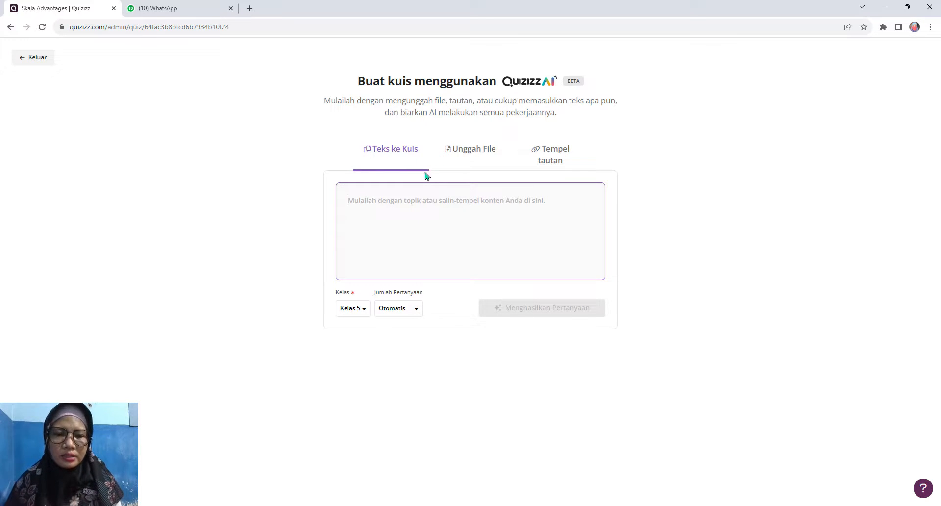
Upload "[Ice breaker] tebak emoji All Participant Summary.pdf" from Downloads as the quiz source and generate questions from it
left_click(463, 156)
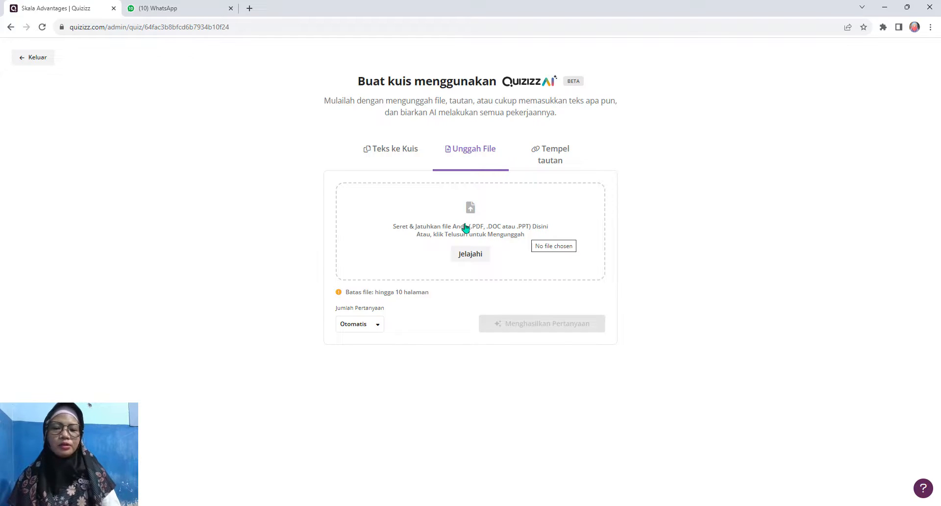
left_click(474, 261)
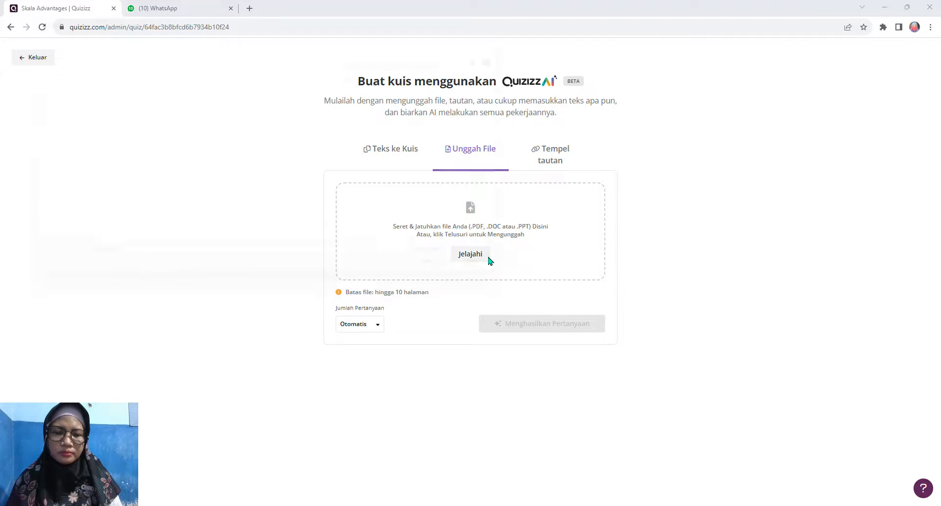
left_click(210, 169)
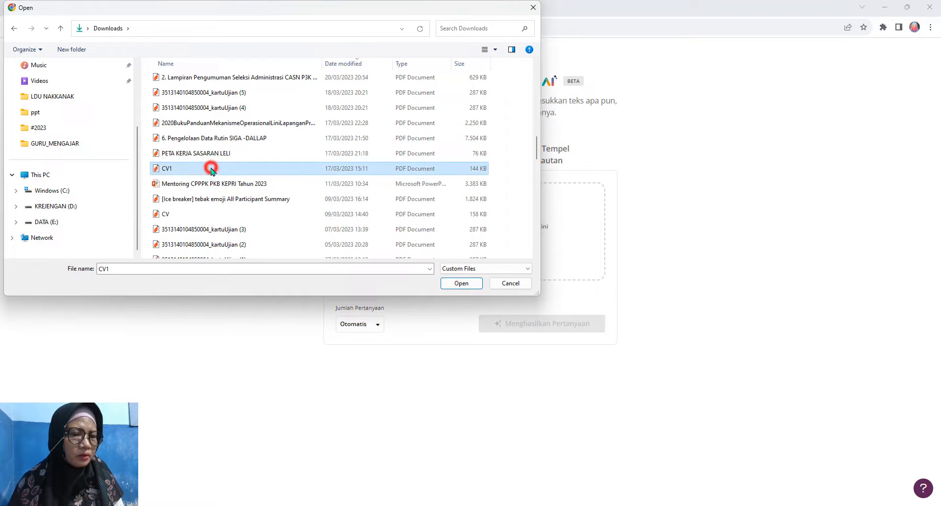
left_click(225, 198)
left_click(452, 283)
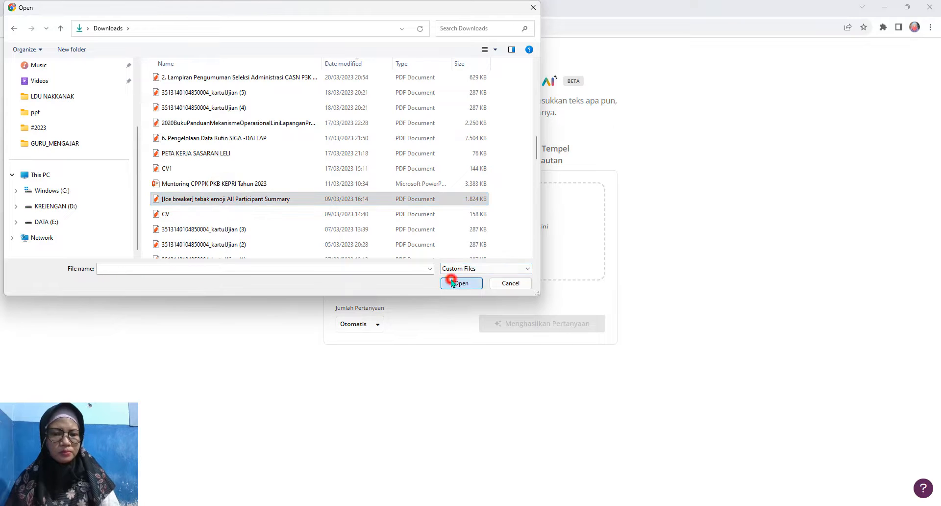
left_click(460, 283)
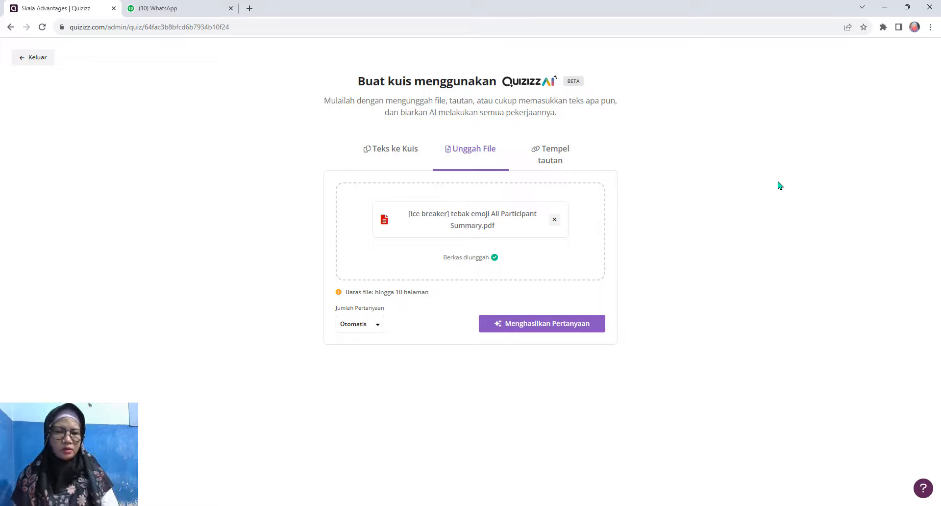
left_click(549, 326)
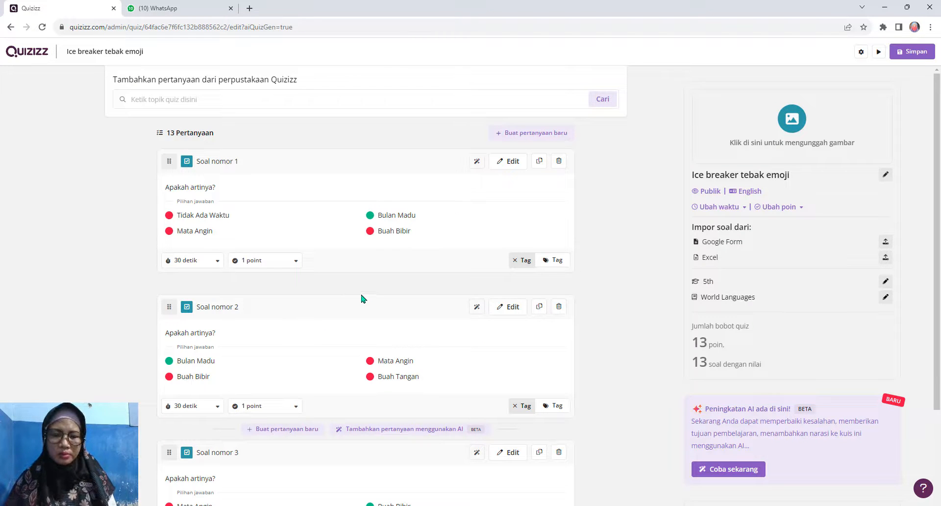
Review the questions generated from the ice breaker PDF and save the new quiz
scroll(363, 298, "down", 2)
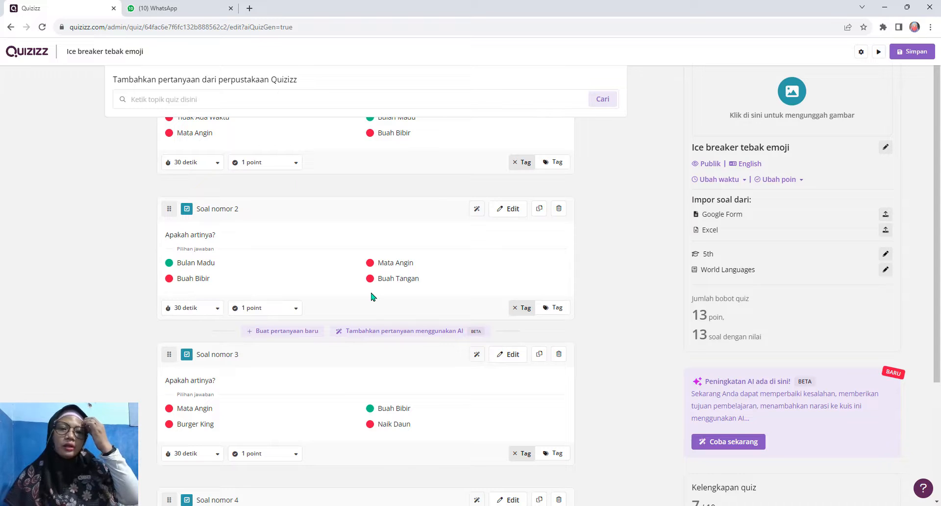
scroll(372, 296, "down", 3)
scroll(373, 296, "up", 5)
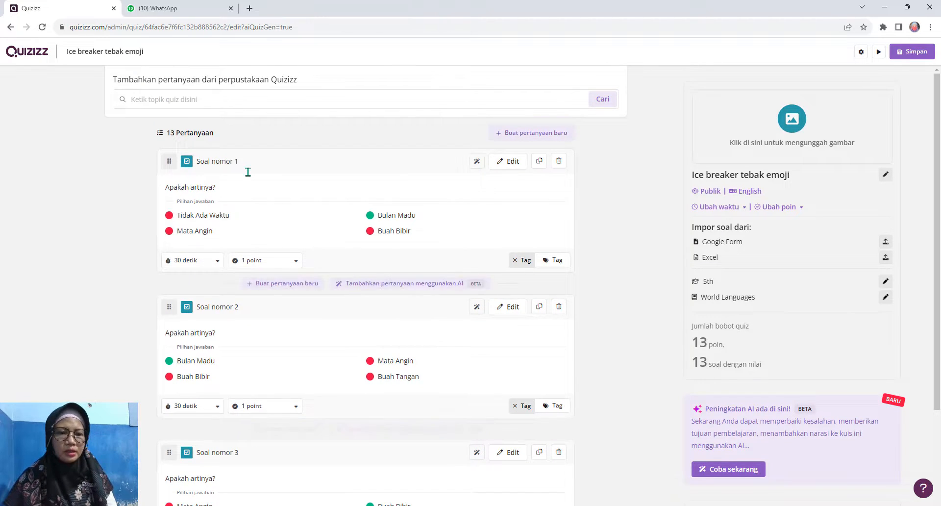
scroll(315, 221, "down", 10)
scroll(315, 223, "down", 7)
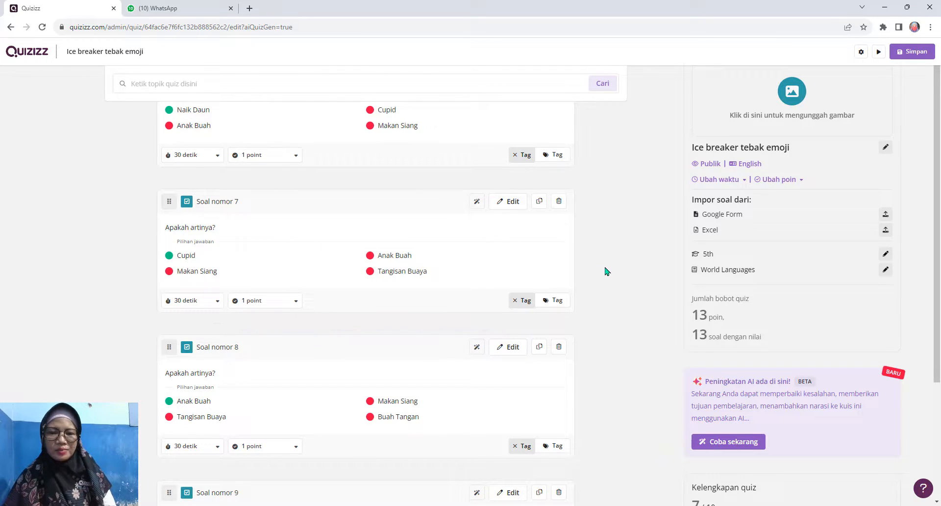
scroll(606, 270, "up", 20)
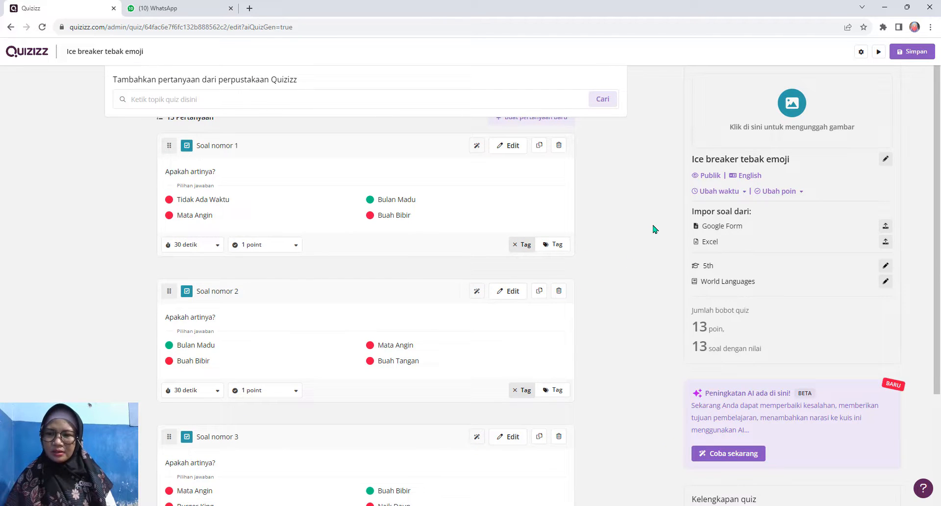
scroll(656, 222, "up", 1)
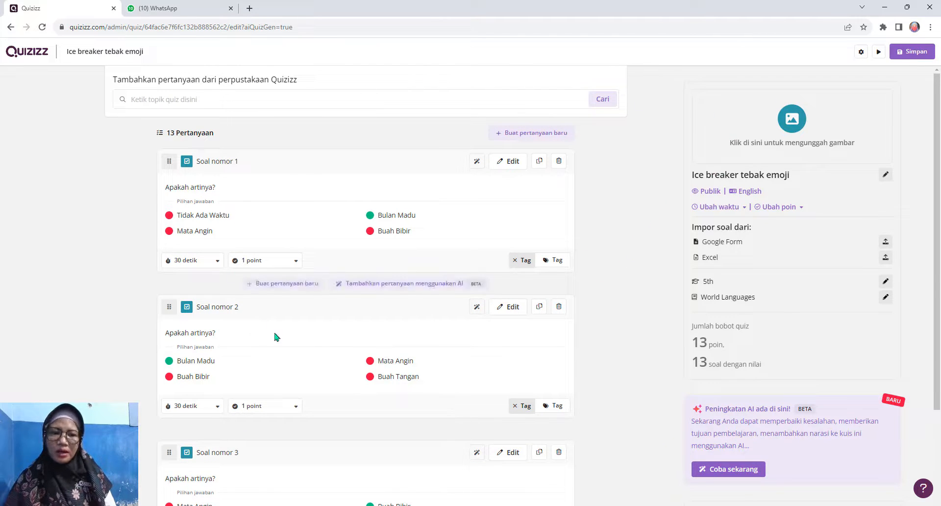
left_click(904, 52)
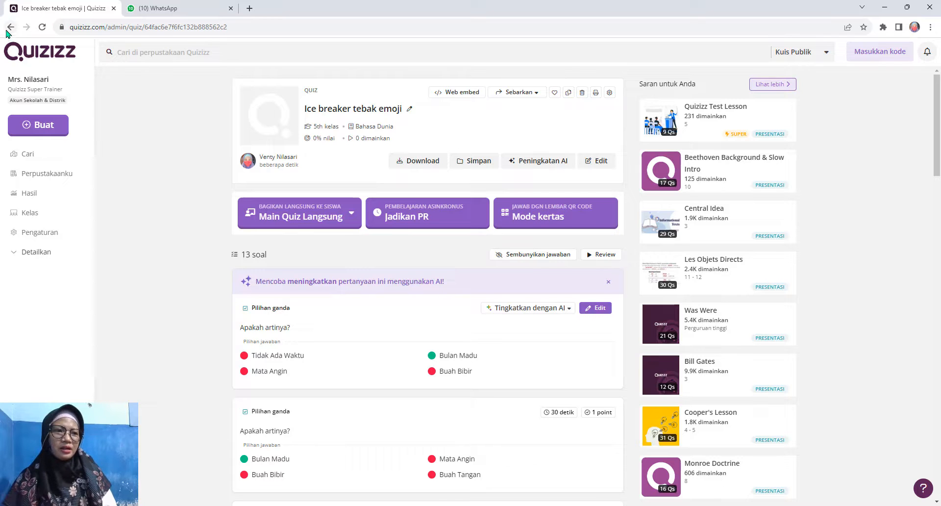
Start another new quiz with Quizizz AI and choose a pasted link as its source
left_click(45, 128)
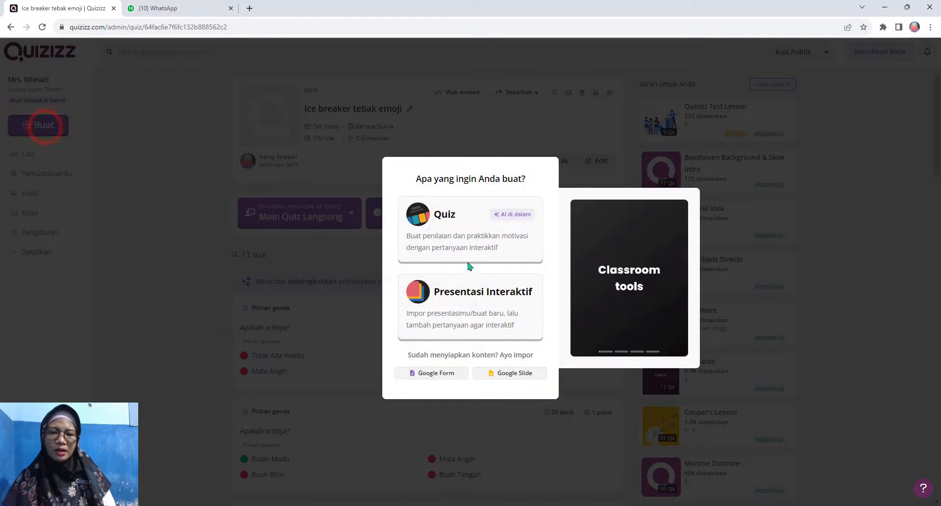
left_click(444, 235)
left_click(453, 328)
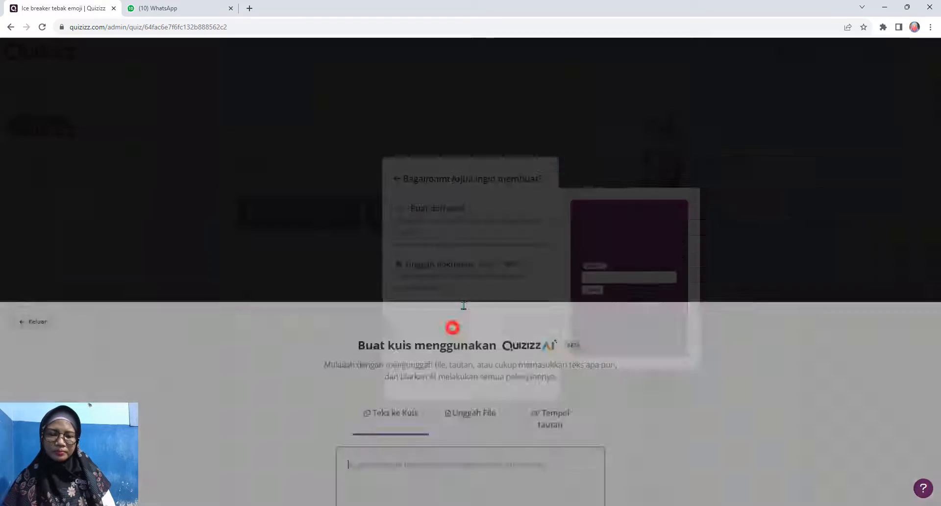
left_click(482, 153)
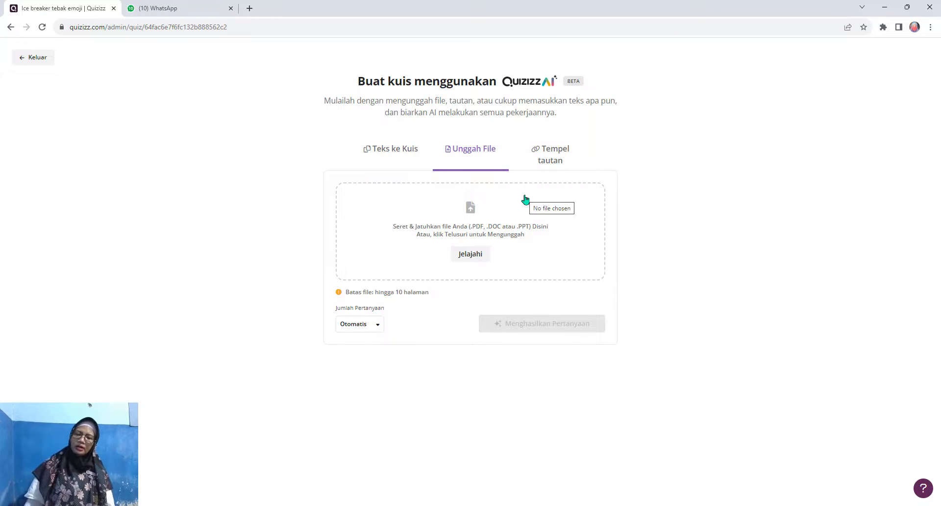
left_click(545, 164)
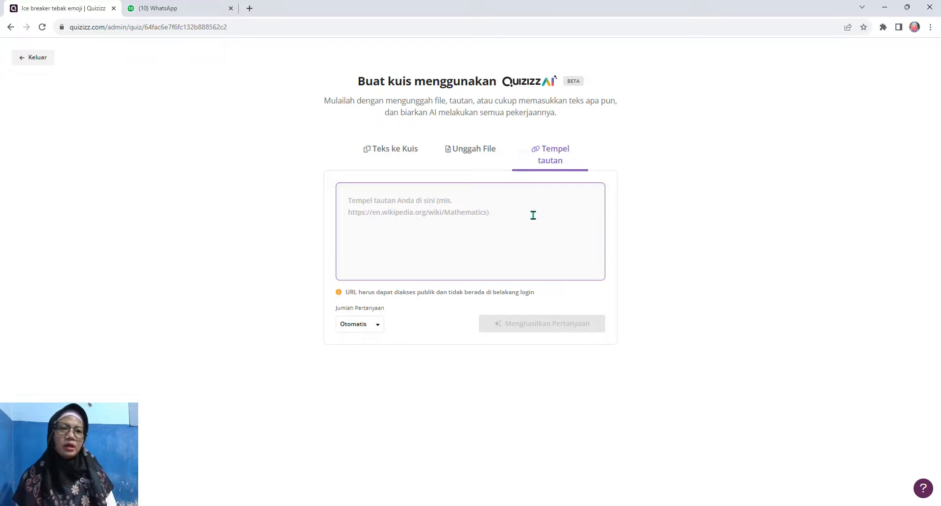
Search Google for "pengertian kegiatan ekonomi" in a new browser tab
left_click(250, 8)
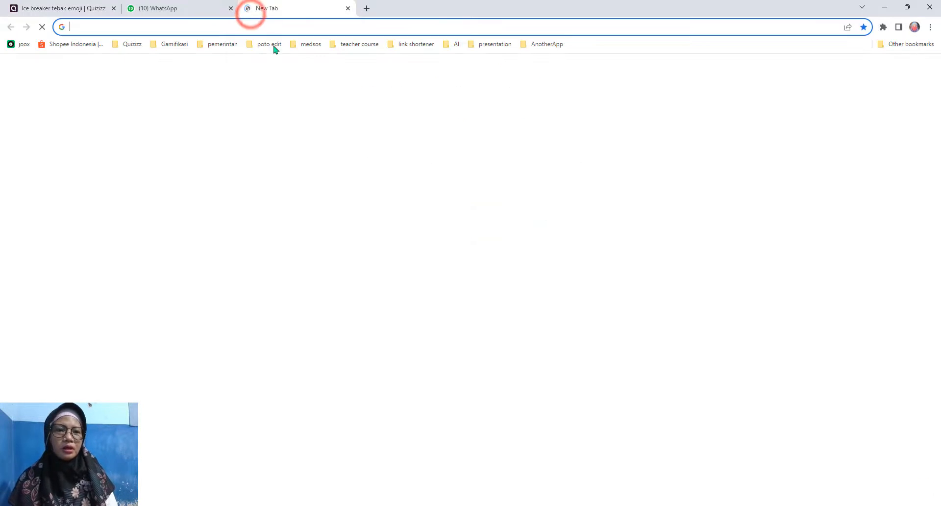
left_click(436, 209)
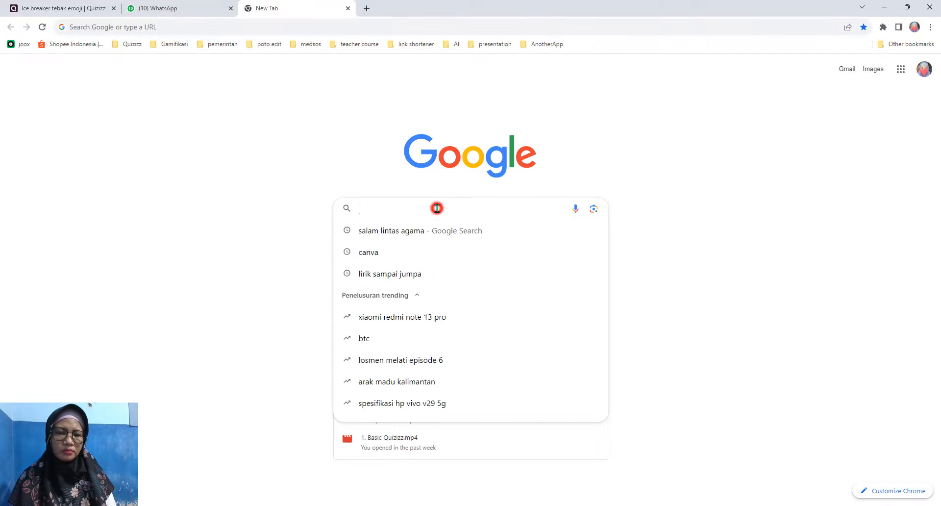
type("pen")
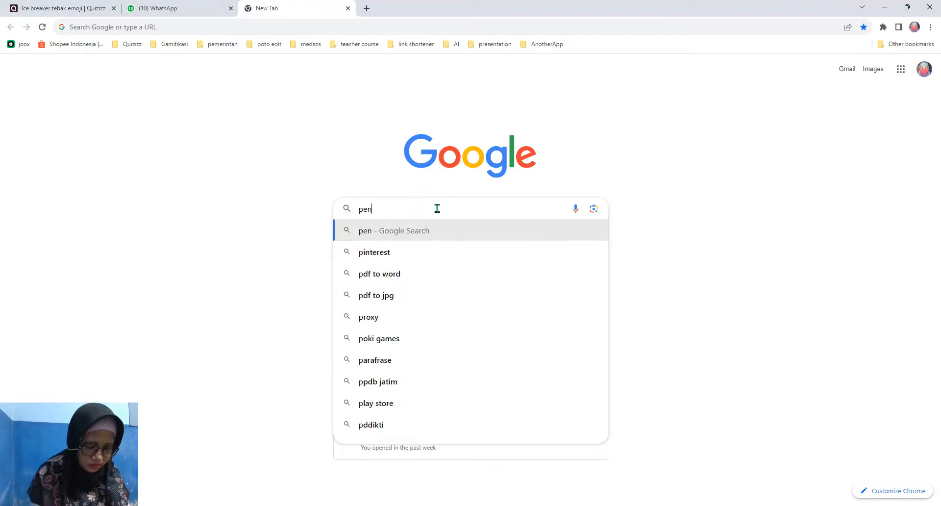
type("gertia")
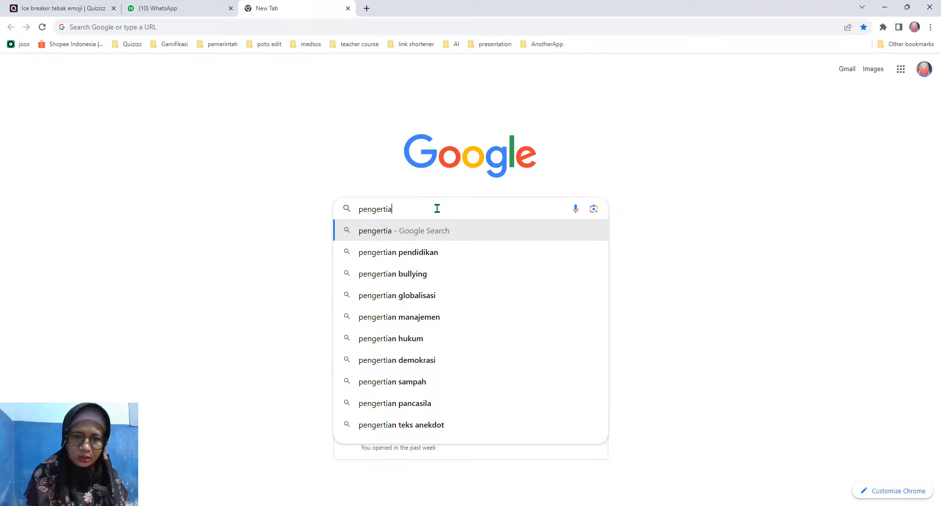
type("n kegiatana")
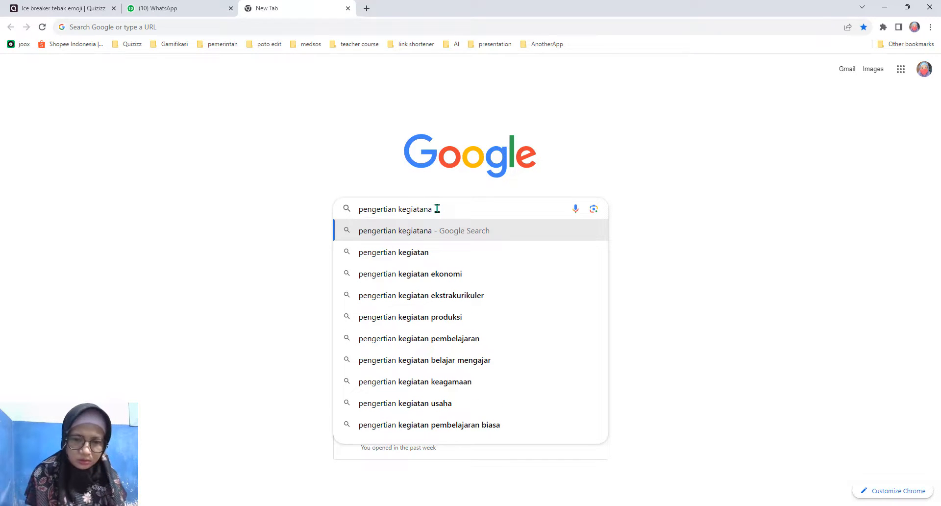
key("BackSpace")
type("ekoni")
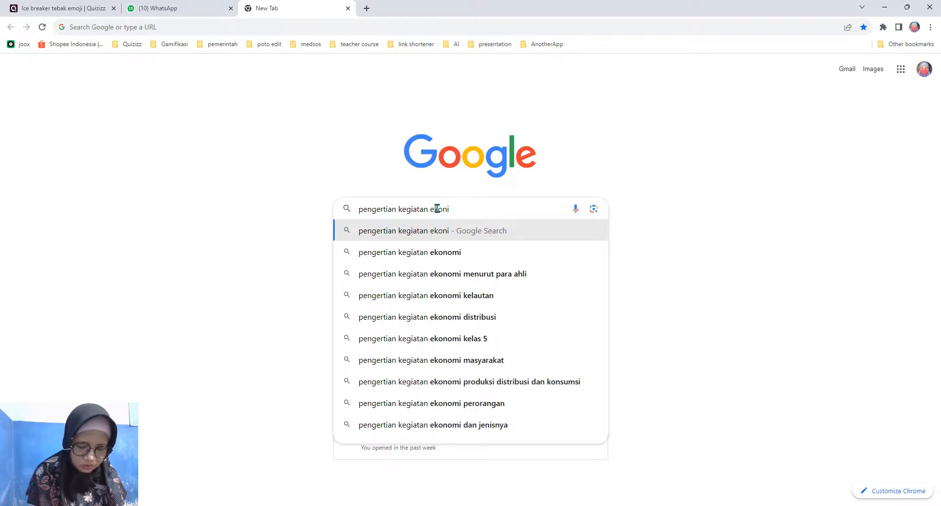
key("BackSpace")
type("omi")
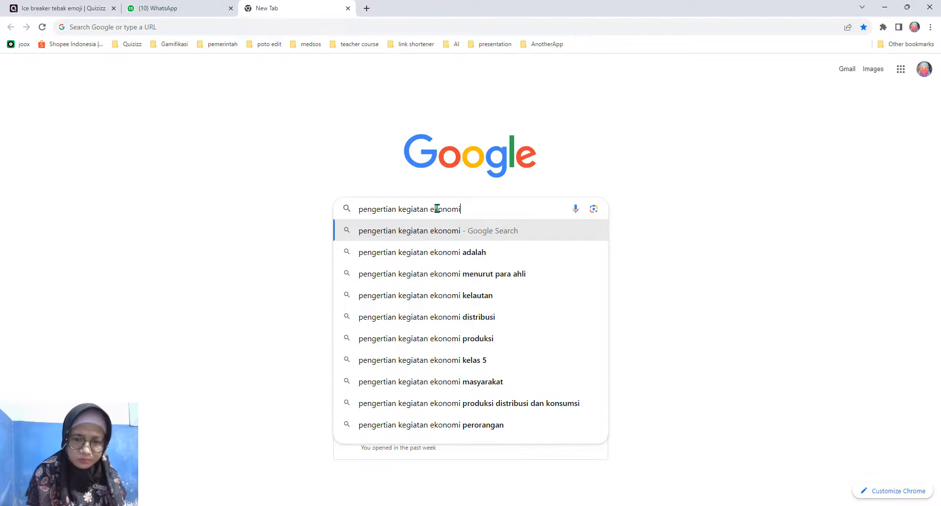
key("Return")
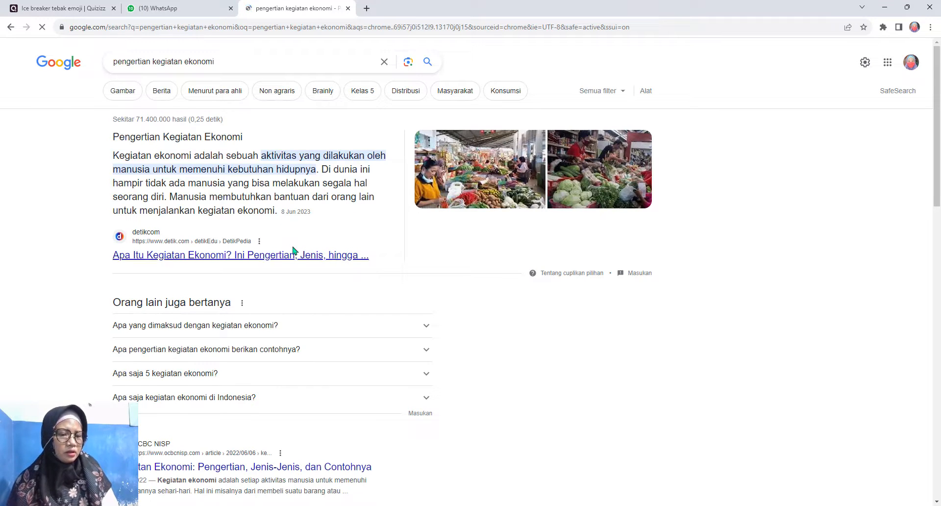
Open the ministry article "Kegiatan Ekonomi: Produksi, Distribusi, dan Konsumsi" from the search results and copy its web address
scroll(294, 255, "down", 4)
scroll(294, 254, "down", 1)
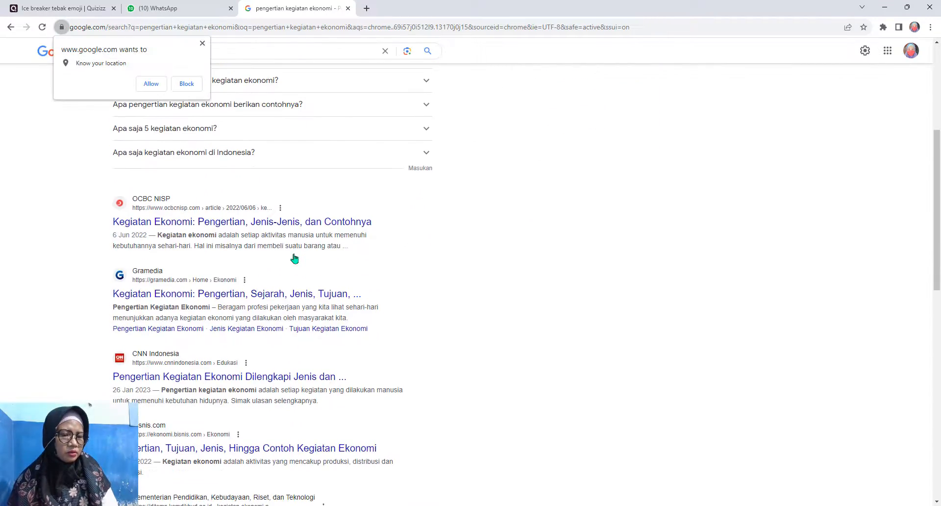
scroll(294, 258, "down", 4)
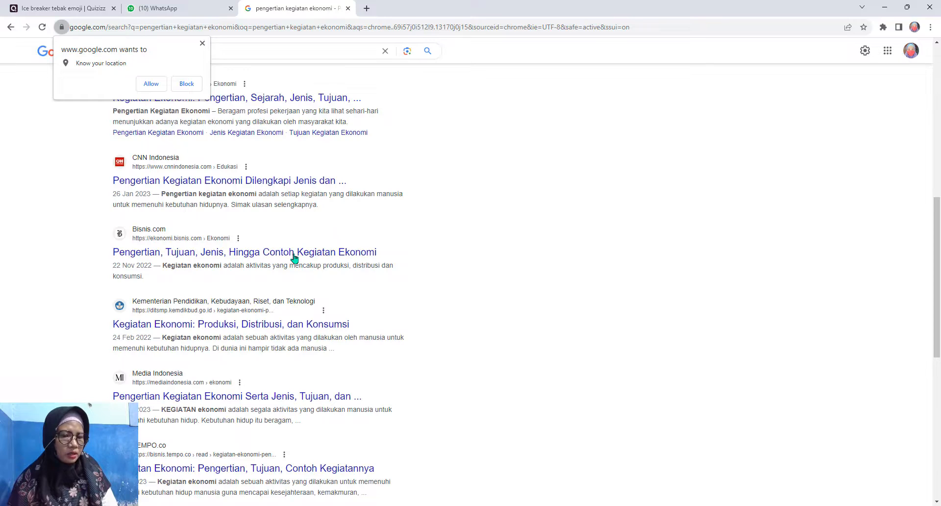
left_click(233, 326)
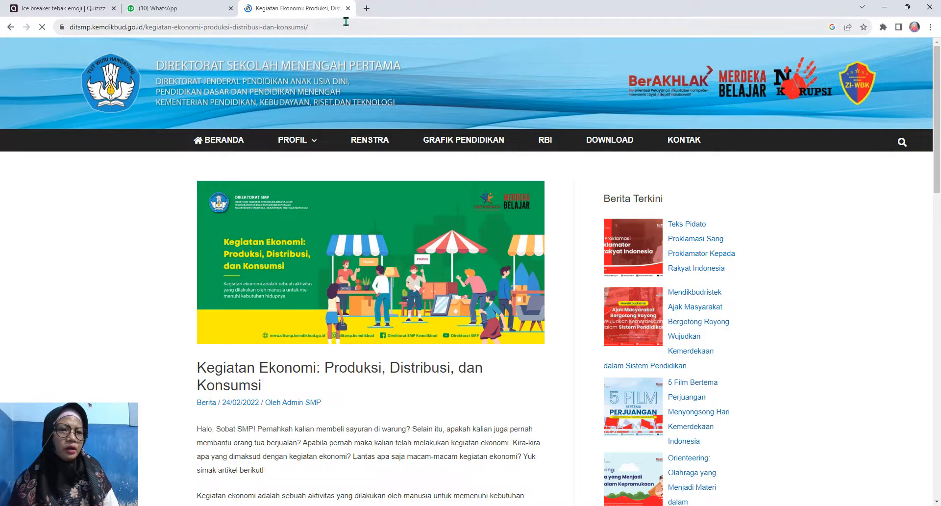
left_click(340, 26)
key("ctrl+c")
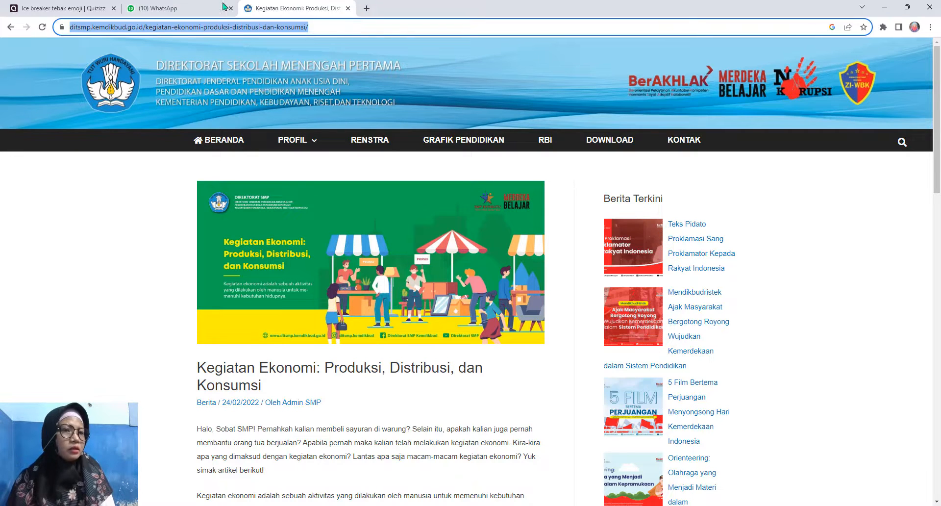
Paste the copied article link into the Quizizz AI quiz form and generate questions from it
left_click(76, 7)
left_click(419, 201)
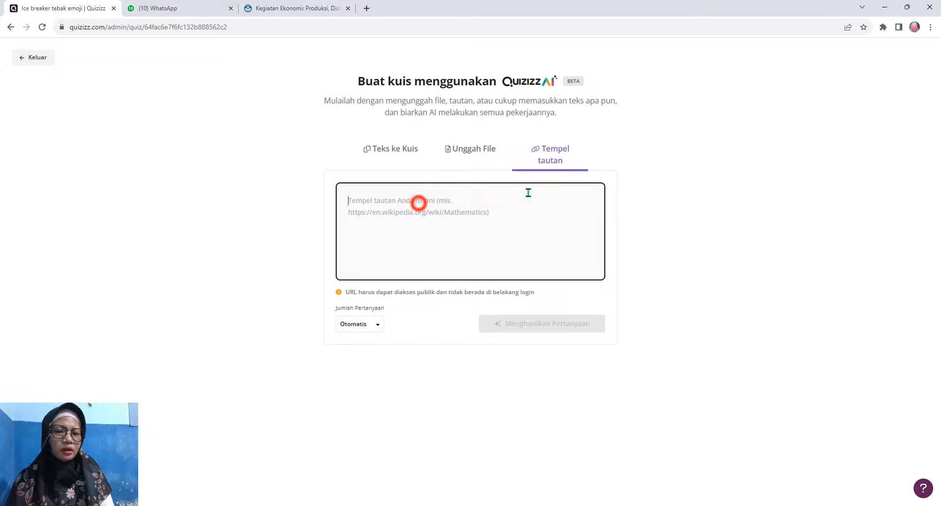
key("ctrl+v")
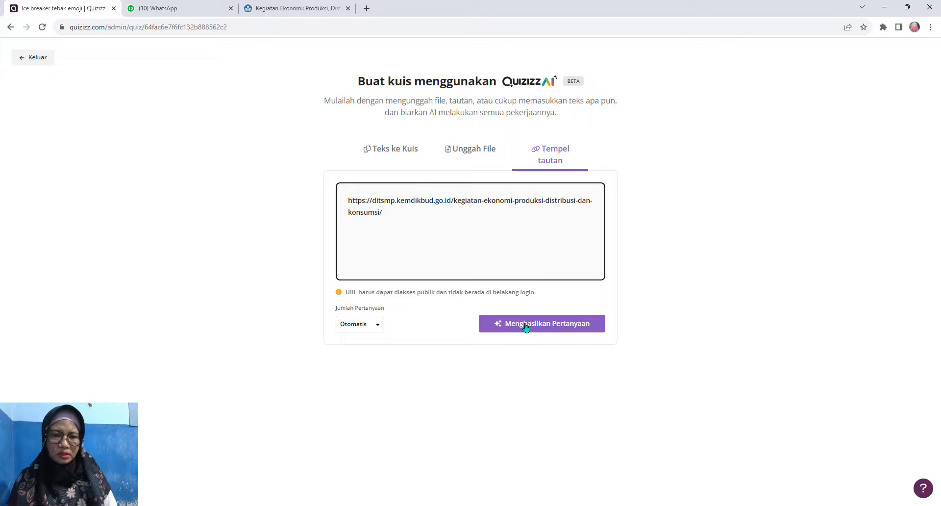
left_click(527, 327)
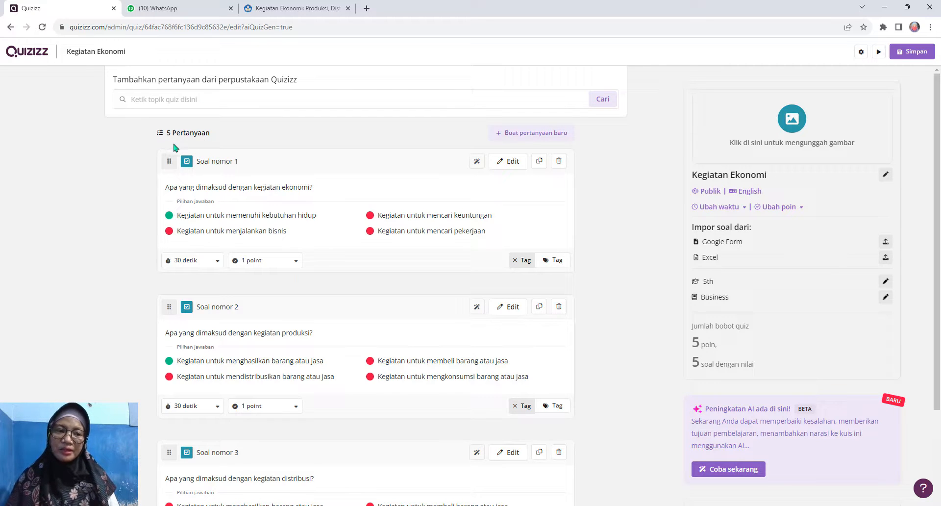
Compare the generated Kegiatan Ekonomi questions with the text of the source article
scroll(535, 219, "down", 1)
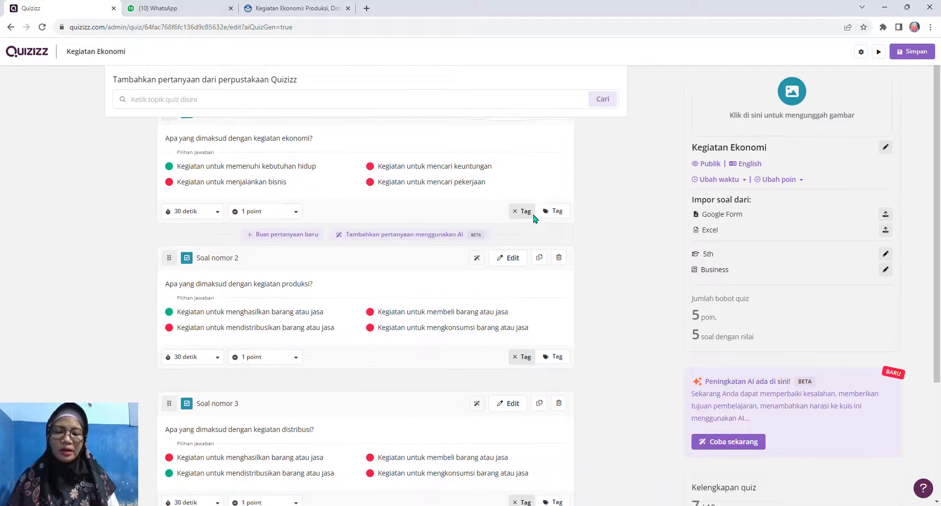
scroll(569, 196, "down", 4)
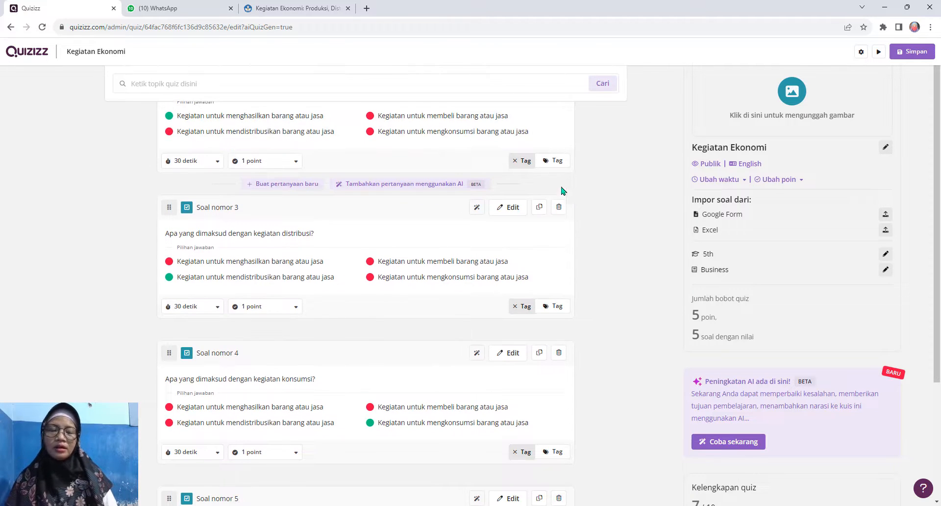
left_click(278, 6)
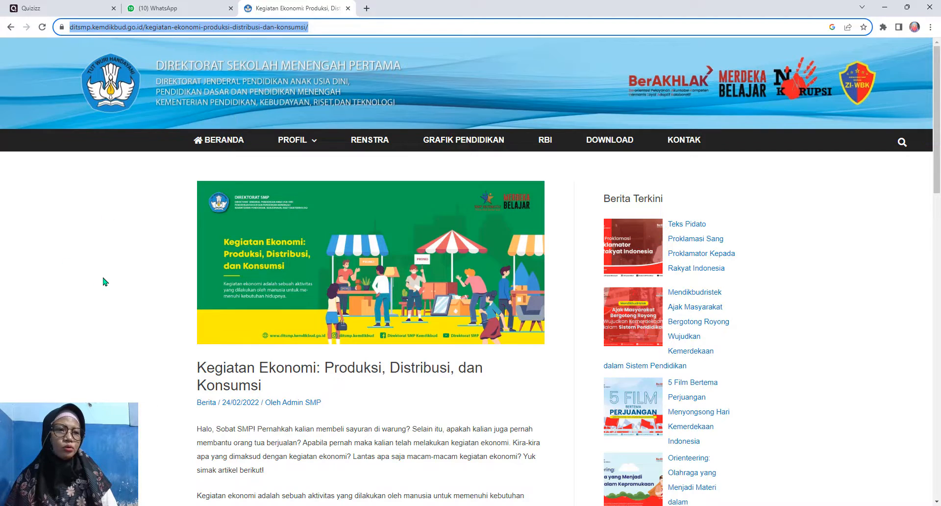
scroll(105, 282, "down", 20)
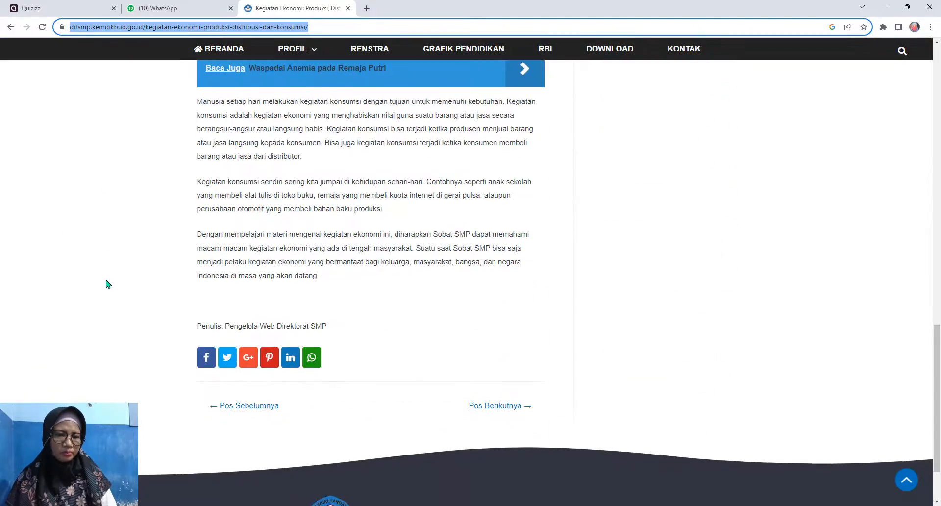
scroll(108, 280, "up", 20)
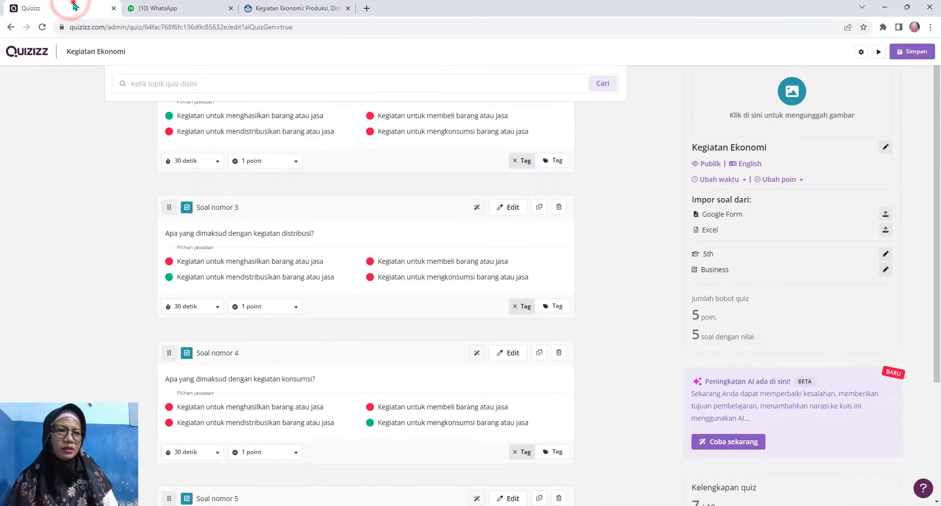
Return to the Kegiatan Ekonomi quiz, check the remaining questions and save the quiz
left_click(72, 6)
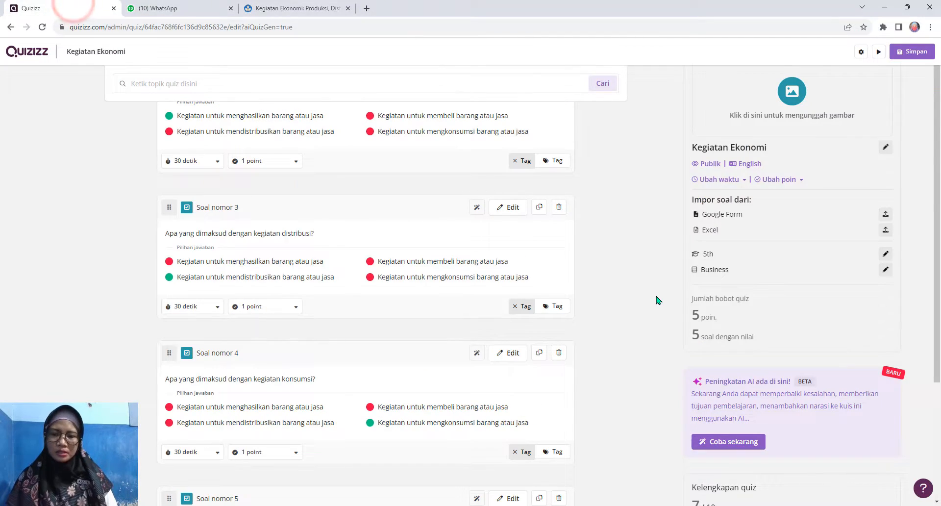
scroll(658, 300, "down", 3)
scroll(659, 300, "up", 3)
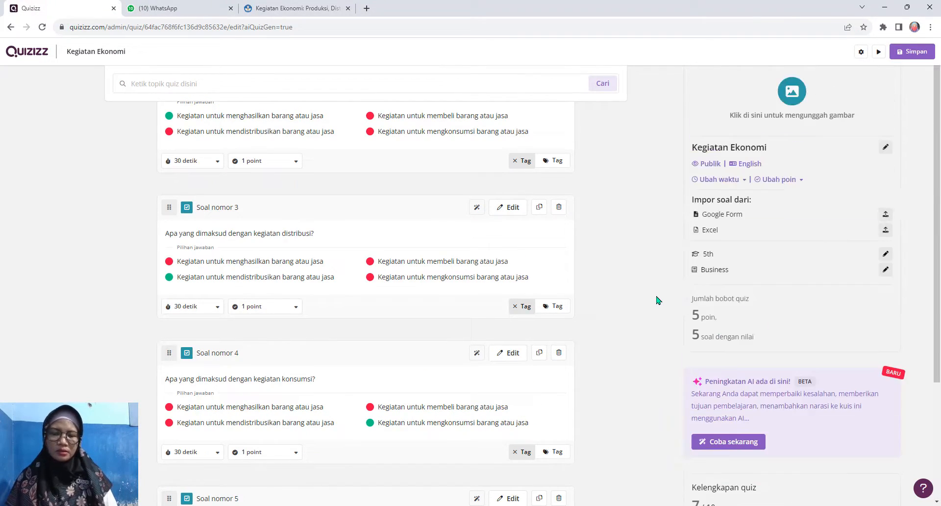
scroll(652, 300, "down", 2)
scroll(653, 301, "up", 2)
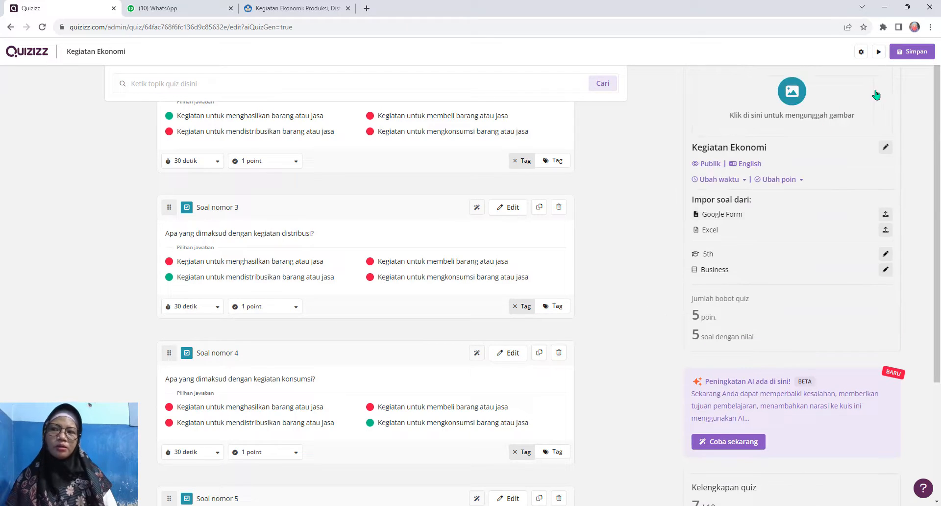
left_click(906, 53)
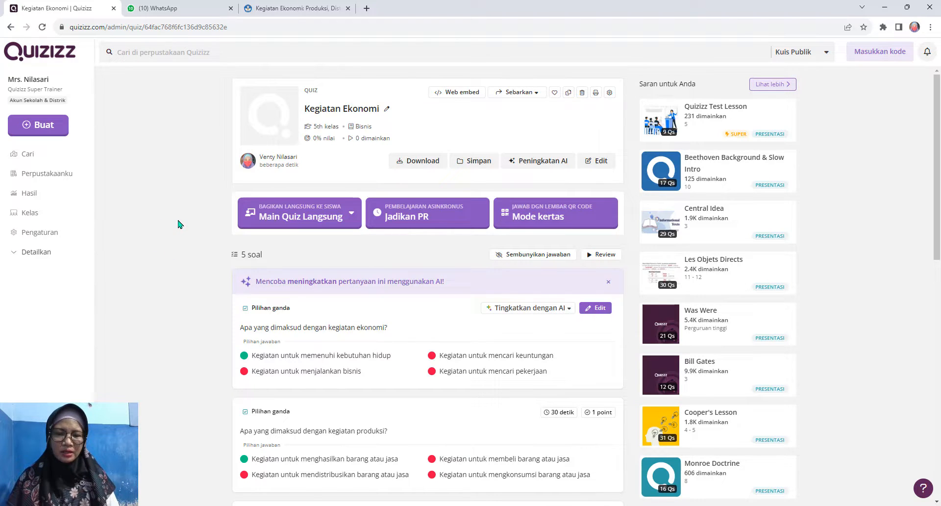
Review the saved quiz's questions and examine the AI enhancement options offered for the first question
scroll(179, 224, "down", 3)
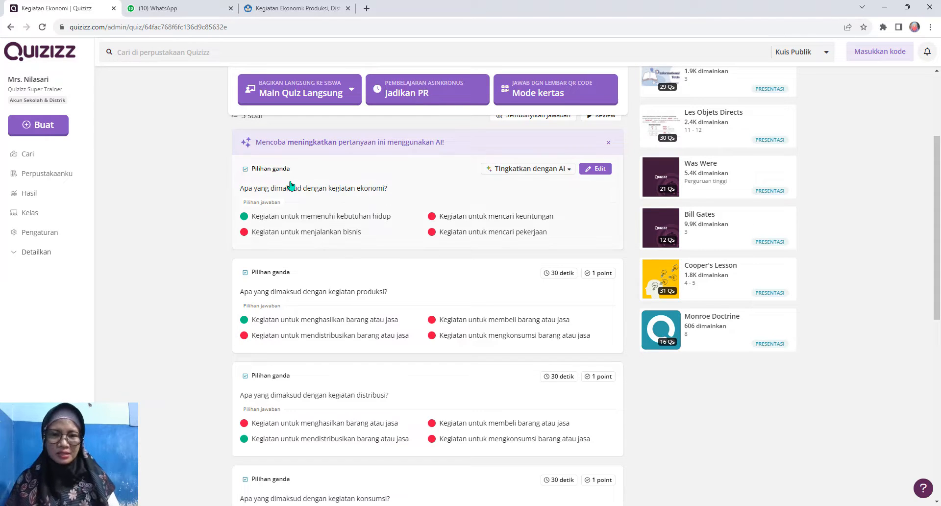
scroll(294, 183, "up", 3)
scroll(355, 201, "down", 2)
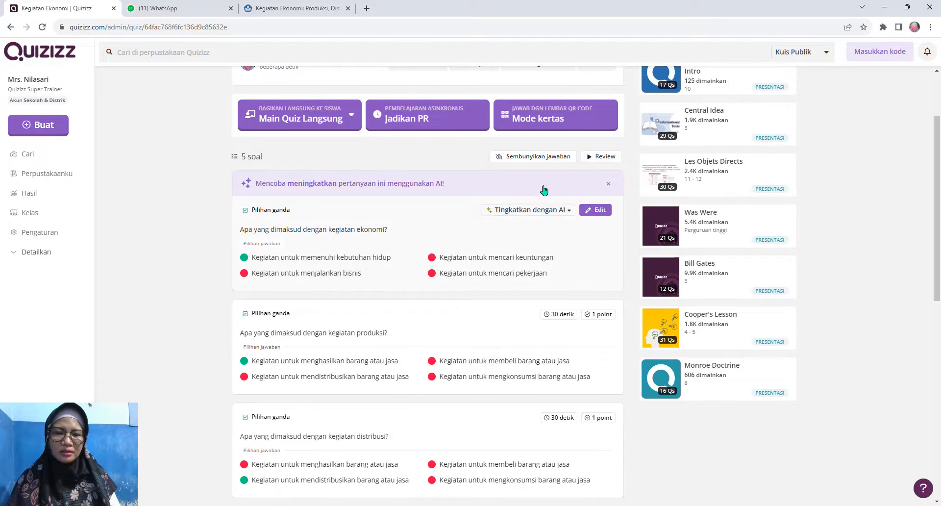
scroll(529, 219, "down", 3)
scroll(540, 245, "down", 1)
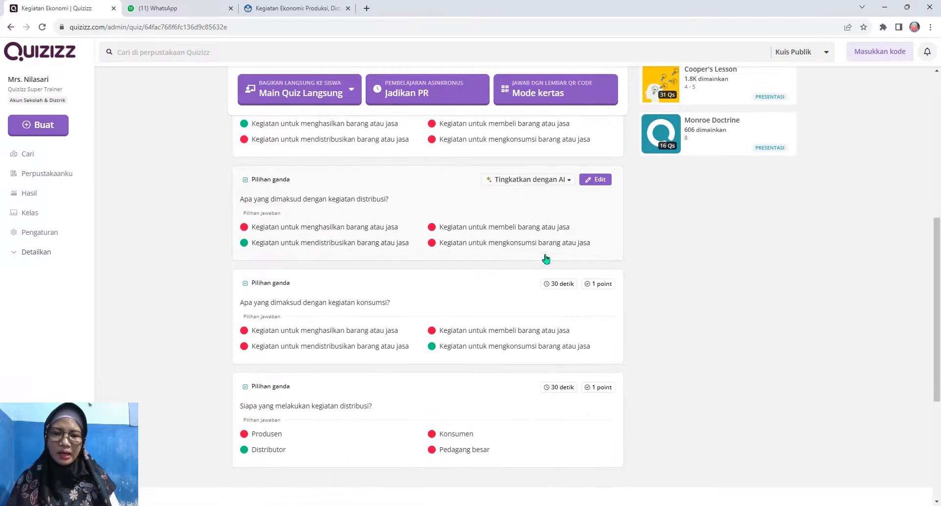
scroll(544, 262, "up", 5)
left_click(549, 259)
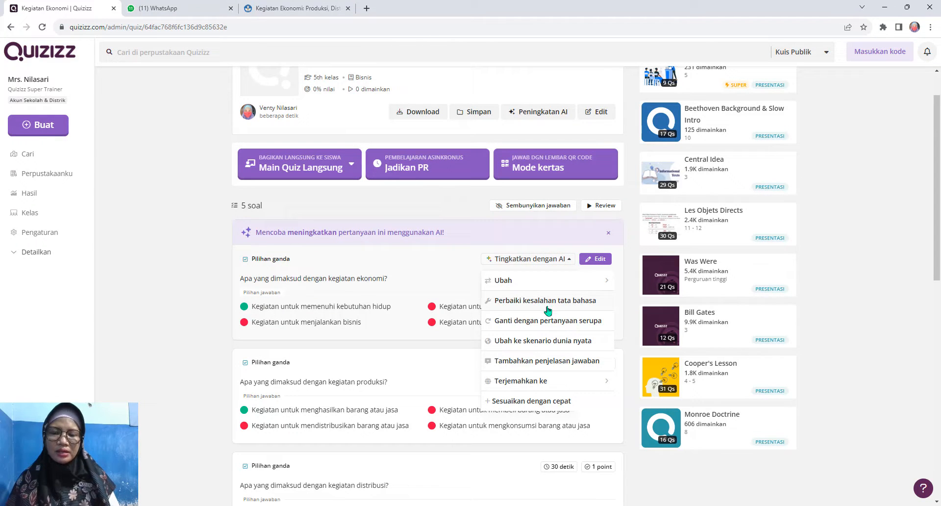
mouse_move(547, 293)
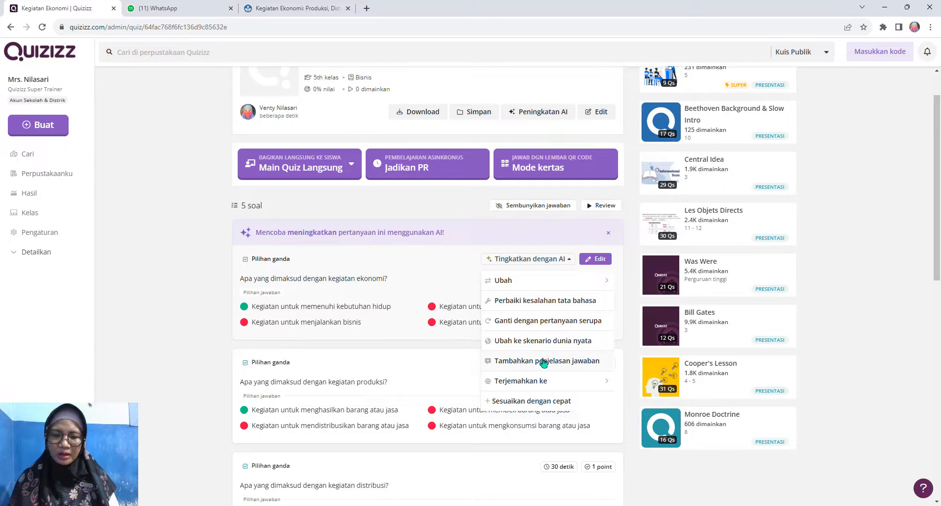
mouse_move(548, 379)
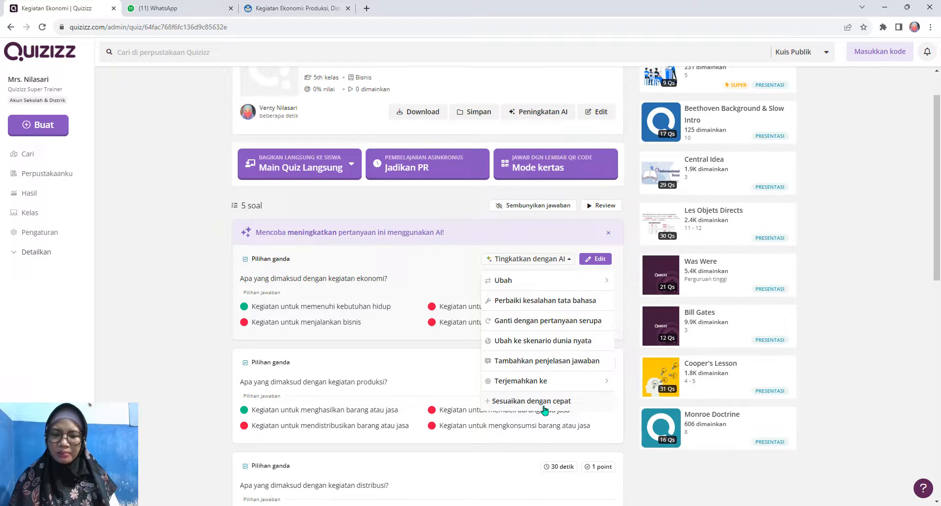
left_click(557, 263)
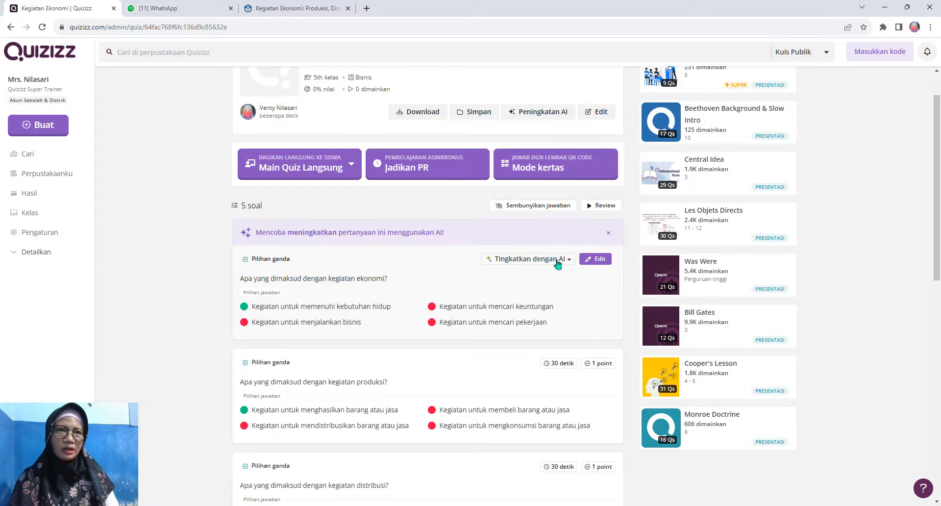